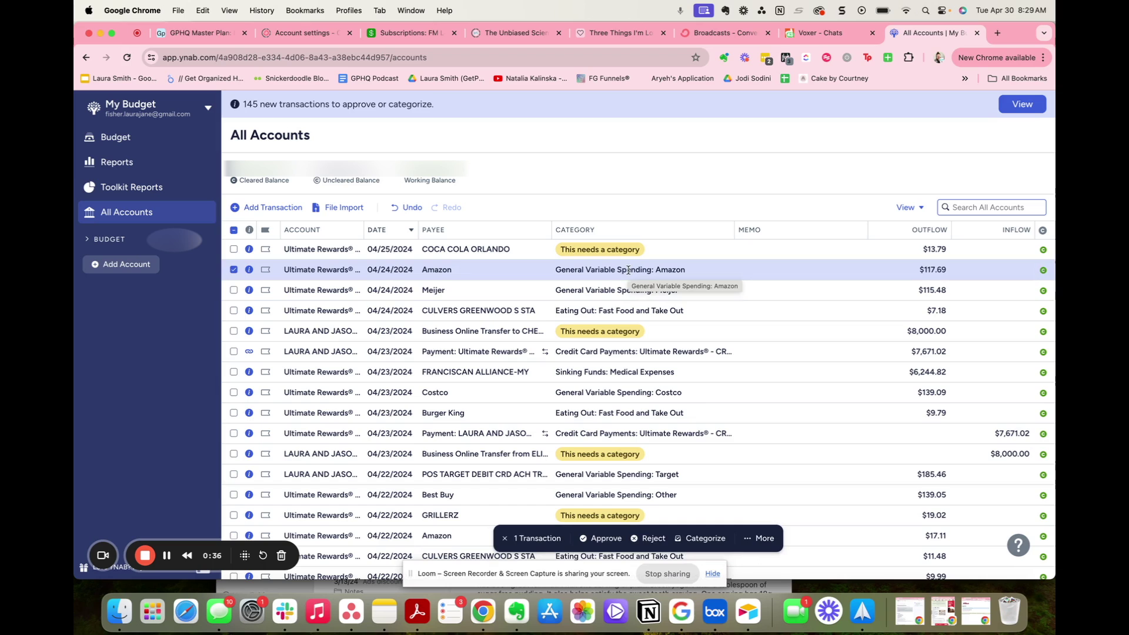
- Approve the 04/24/2024 Amazon, Meijer and CULVERS GREENWOOD S STA transactions with their existing categories
click(628, 270)
click(1008, 291)
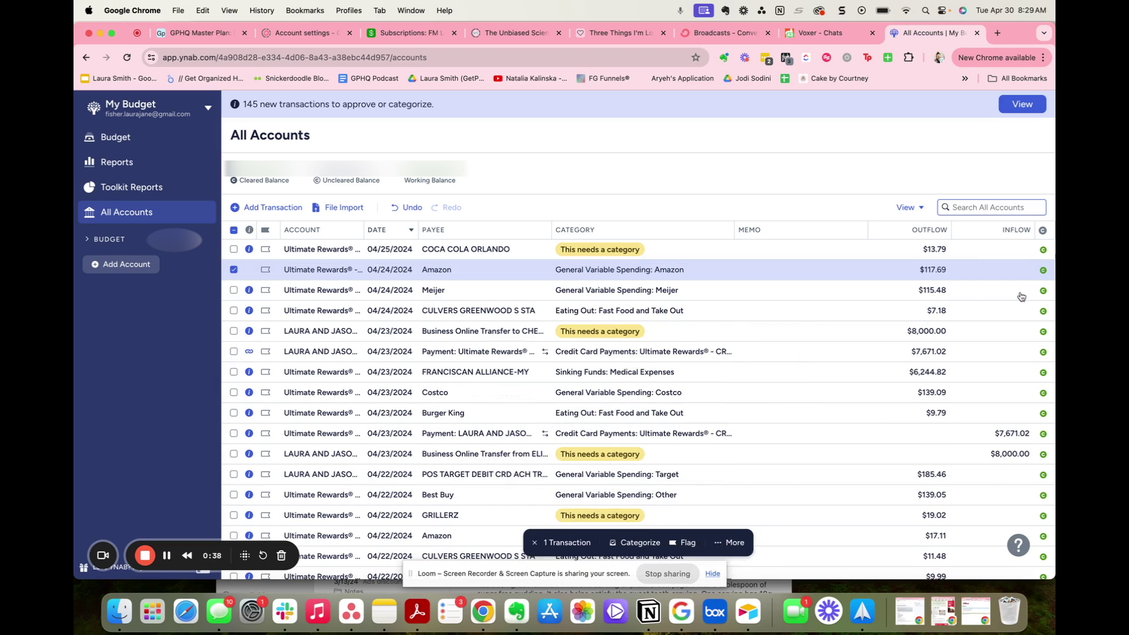
click(702, 297)
click(702, 292)
click(1008, 313)
click(606, 315)
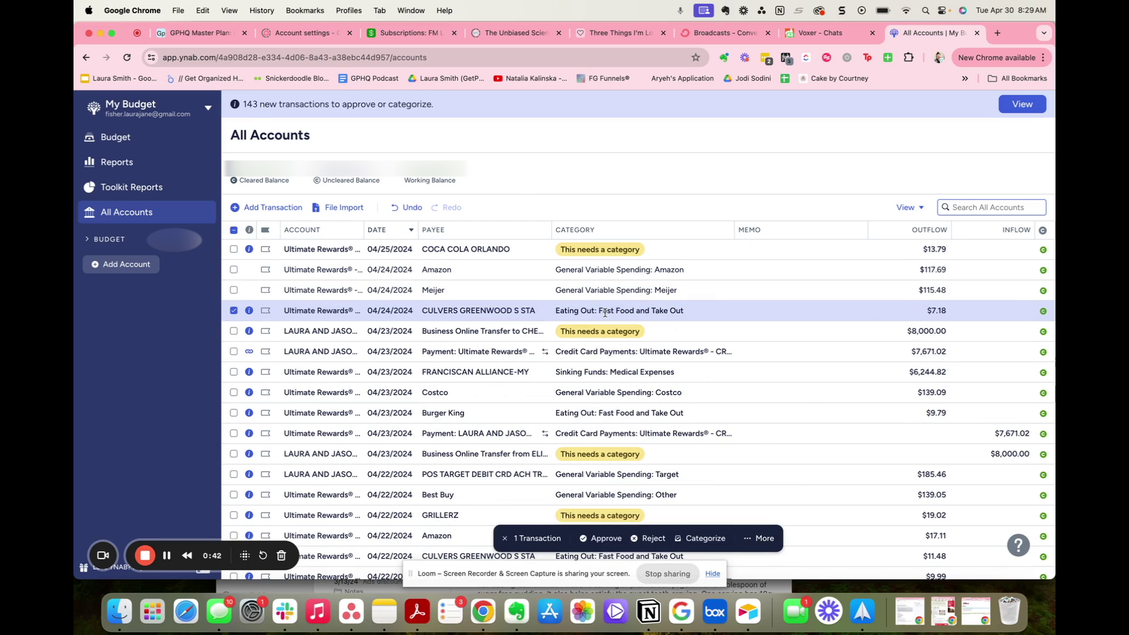
click(606, 312)
click(1008, 331)
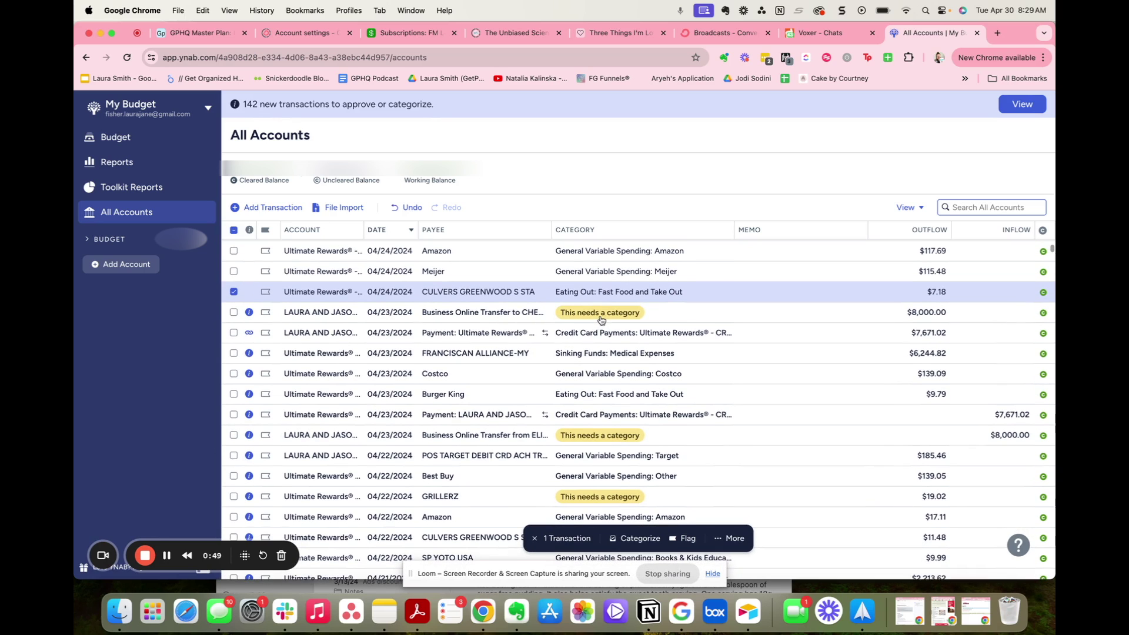
- Open the 04/23/2024 business transfer outflow of $8,000.00 for editing and browse its available categories
click(602, 315)
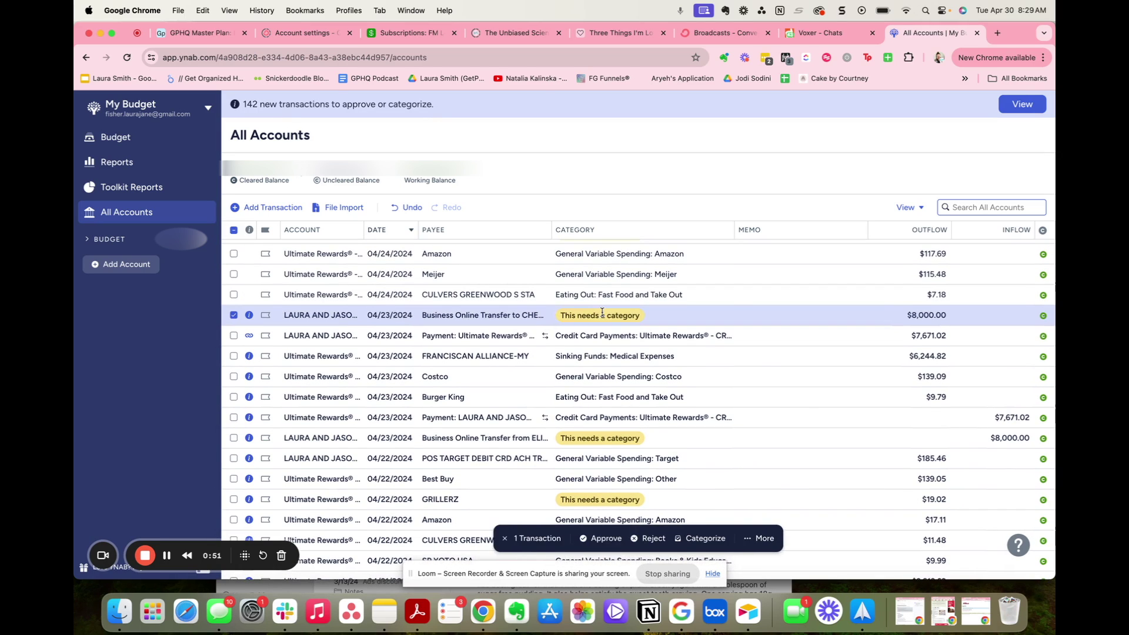
click(602, 316)
scroll(588, 419, down, 10)
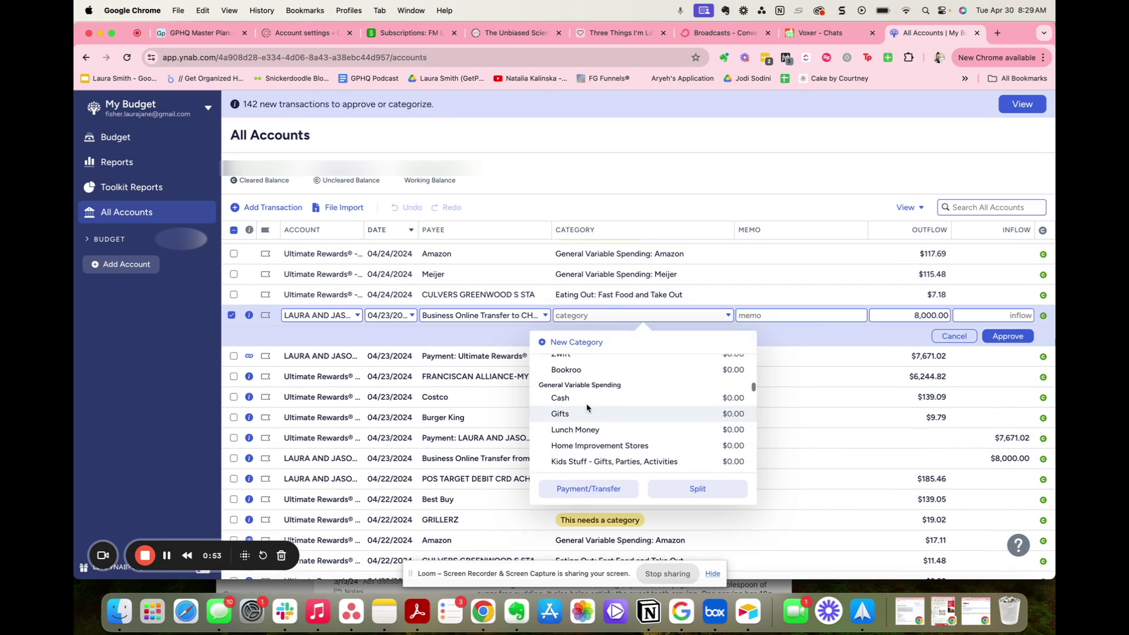
scroll(587, 409, down, 15)
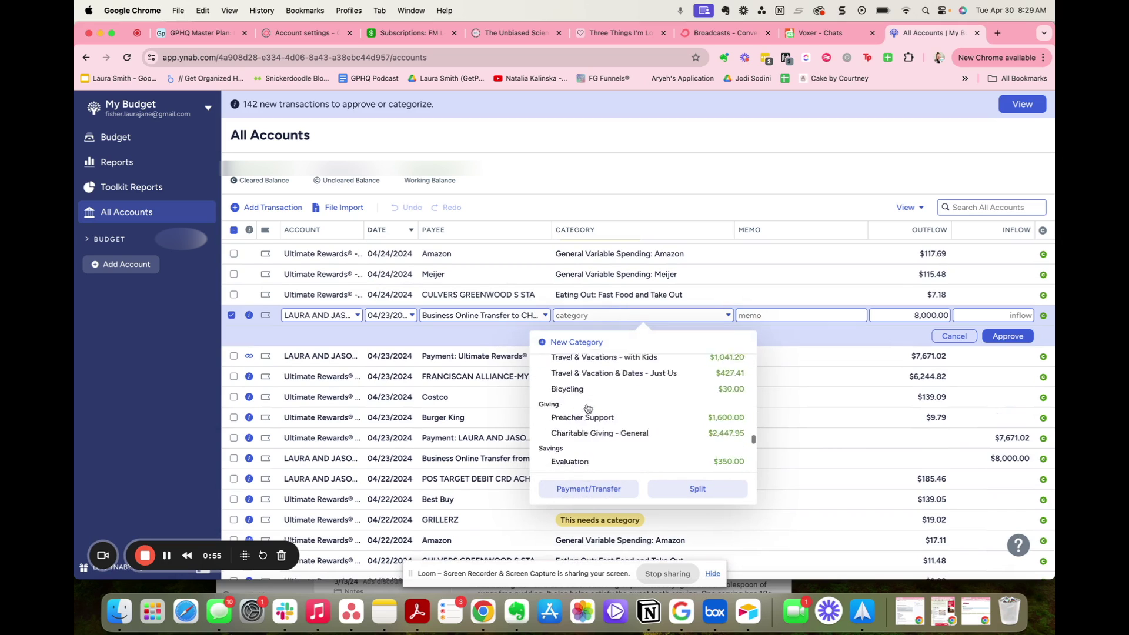
scroll(582, 424, up, 10)
click(793, 280)
click(794, 281)
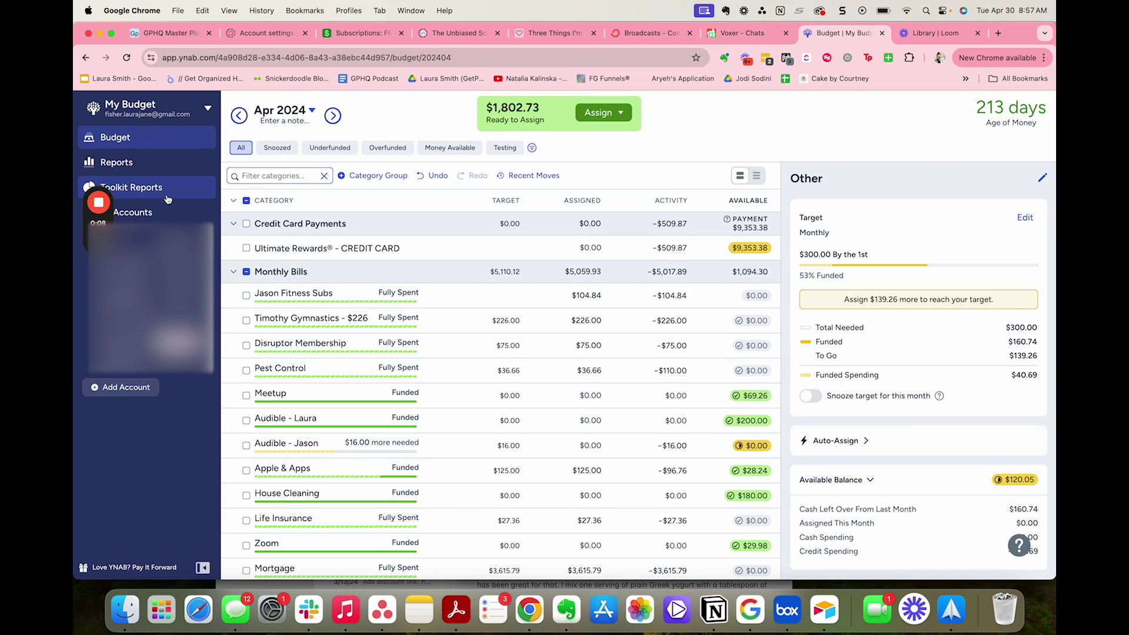
- Check All Accounts for transactions awaiting approval and return to the April 2024 budget
click(172, 218)
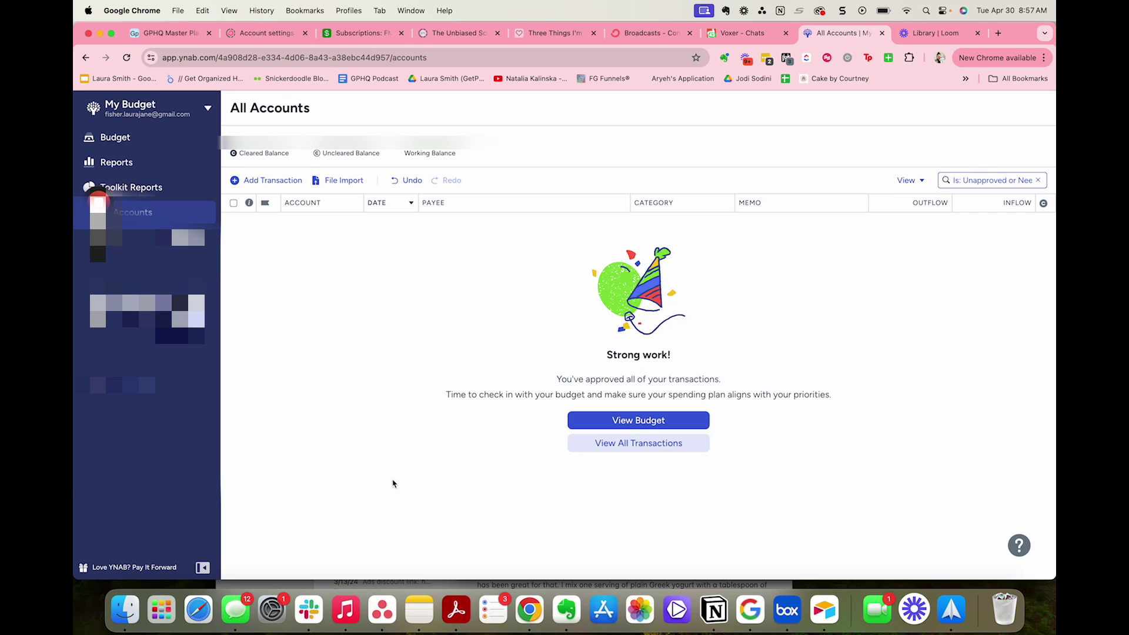
click(151, 142)
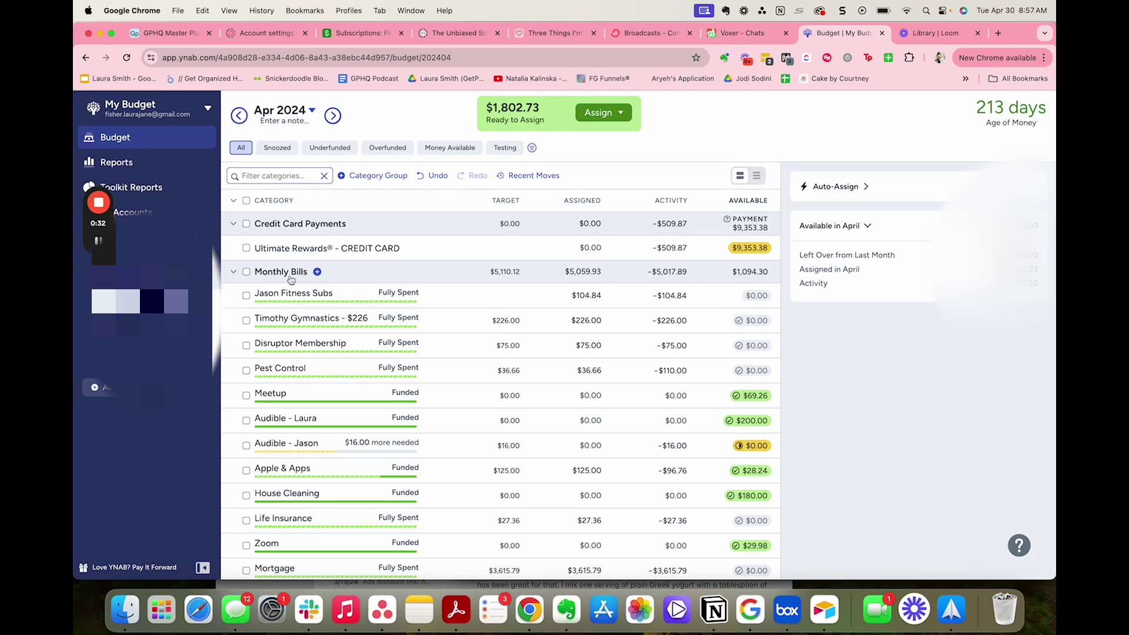
scroll(253, 283, down, 2)
scroll(235, 276, up, 3)
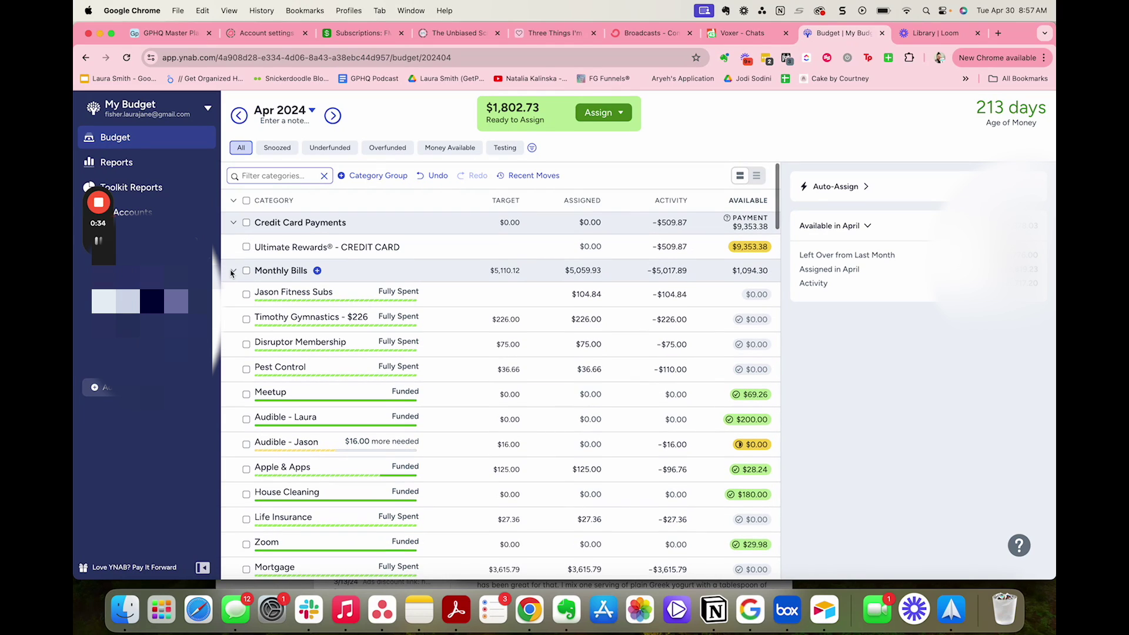
- Collapse the Monthly Bills, General Variable Spending, Eating Out and Sinking Funds category groups in the April 2024 budget
click(233, 272)
click(233, 272)
click(233, 271)
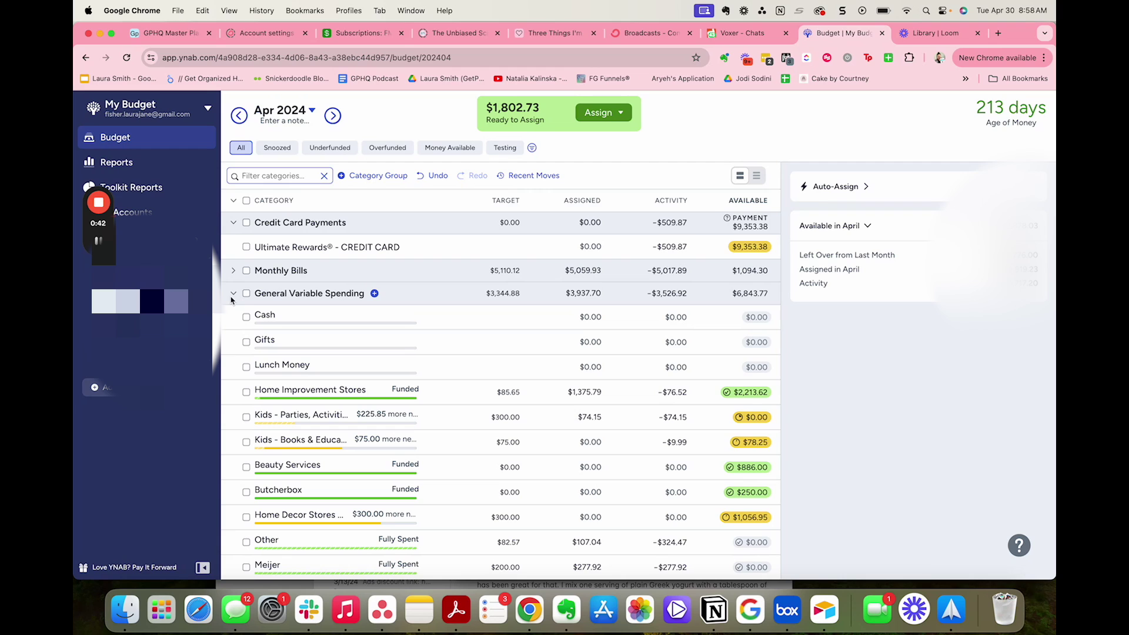
scroll(263, 218, down, 3)
scroll(263, 218, up, 2)
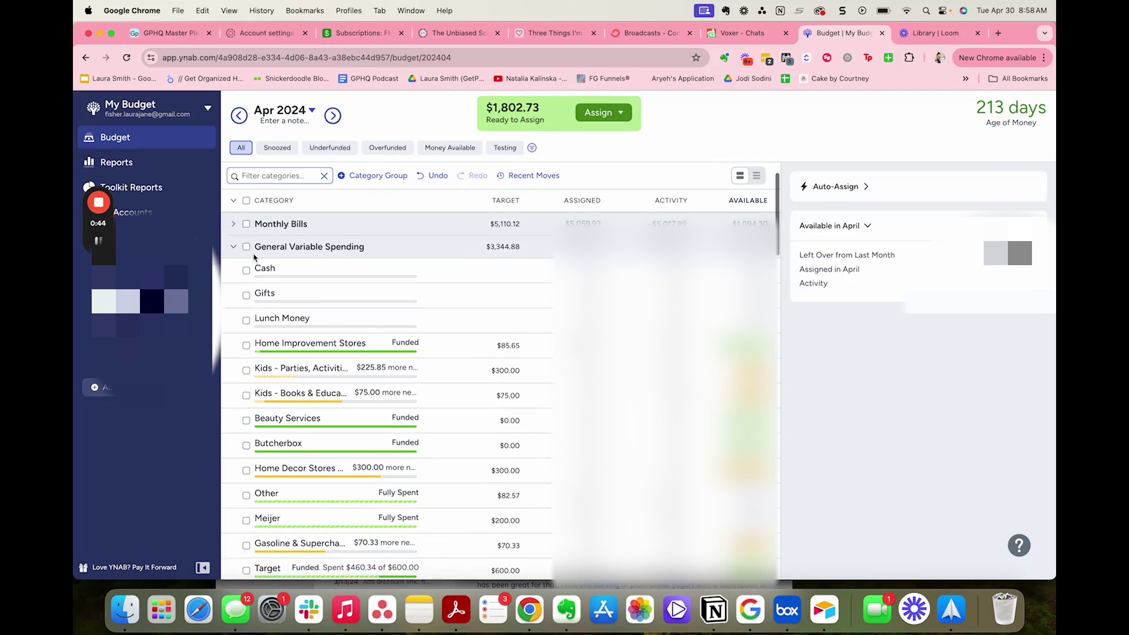
click(234, 232)
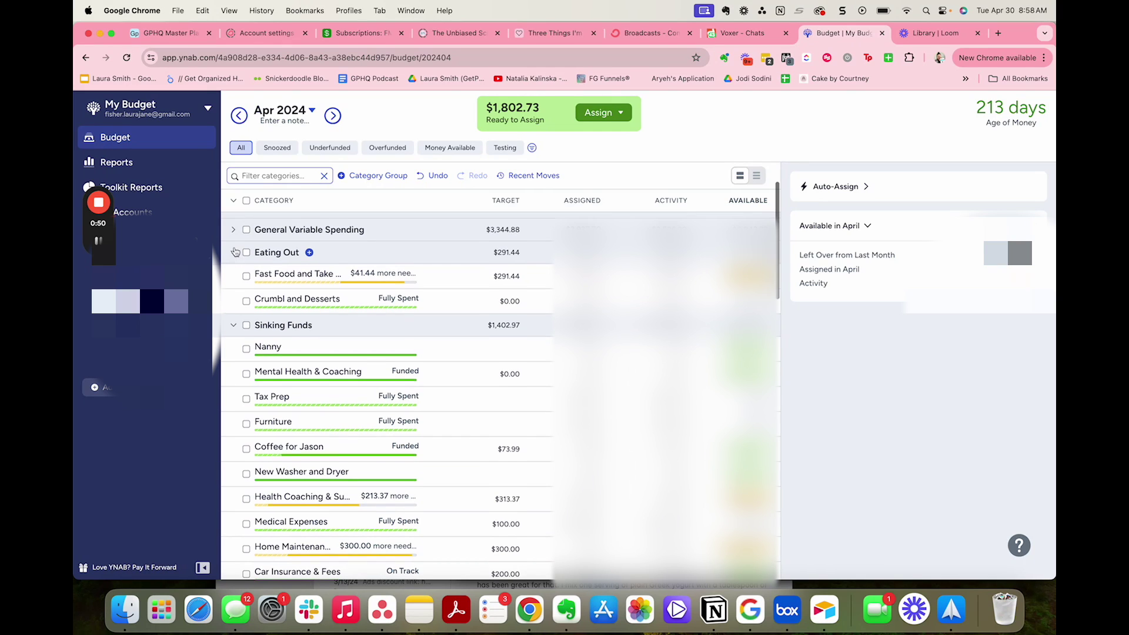
click(234, 252)
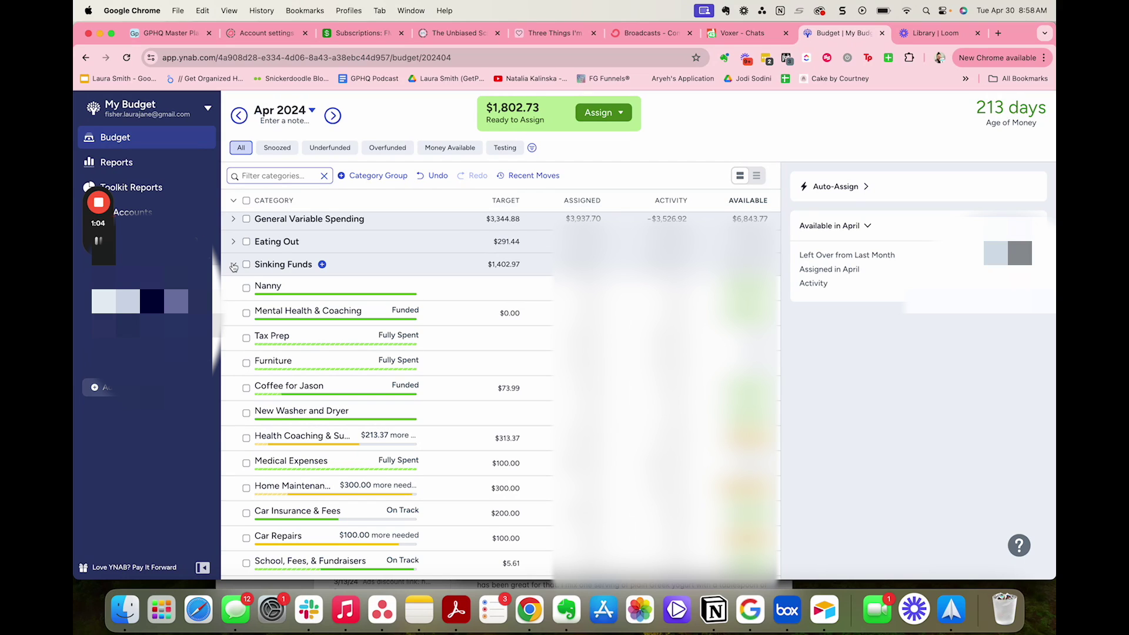
click(234, 265)
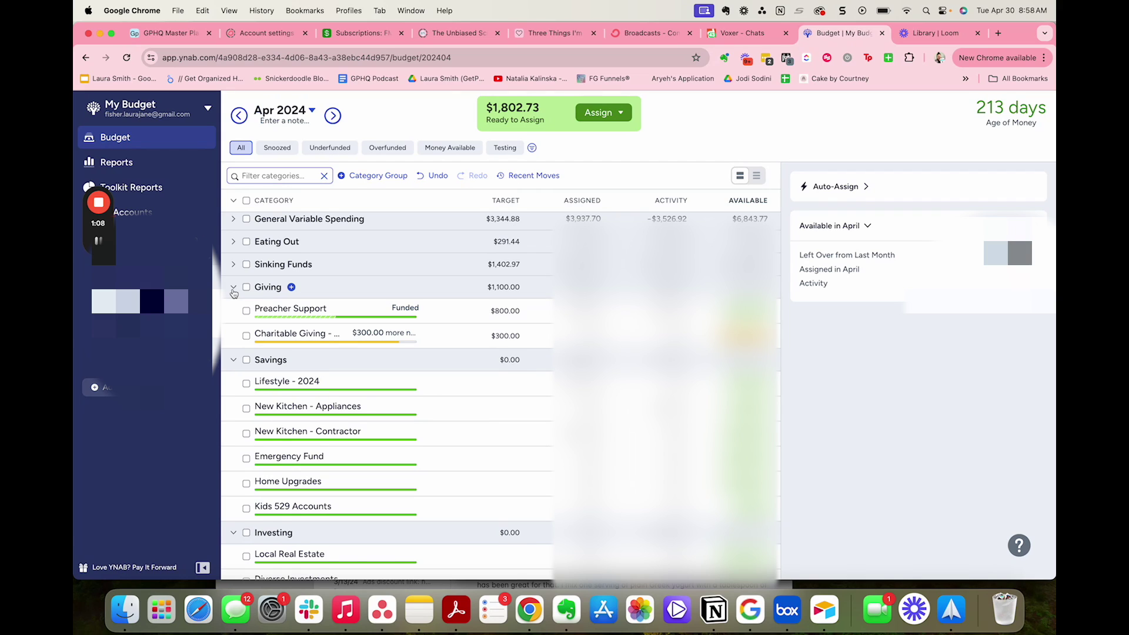
- Collapse the Giving, Savings, Investing, Taxes, Temp, and Reimbursement, and Archive category groups
click(233, 291)
click(234, 312)
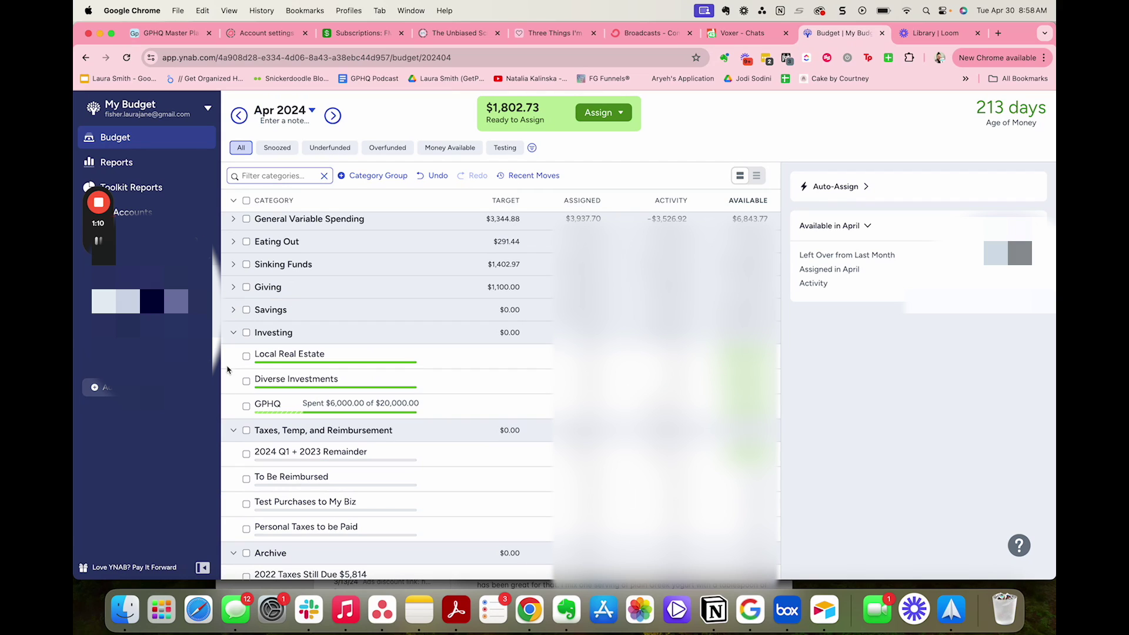
click(233, 333)
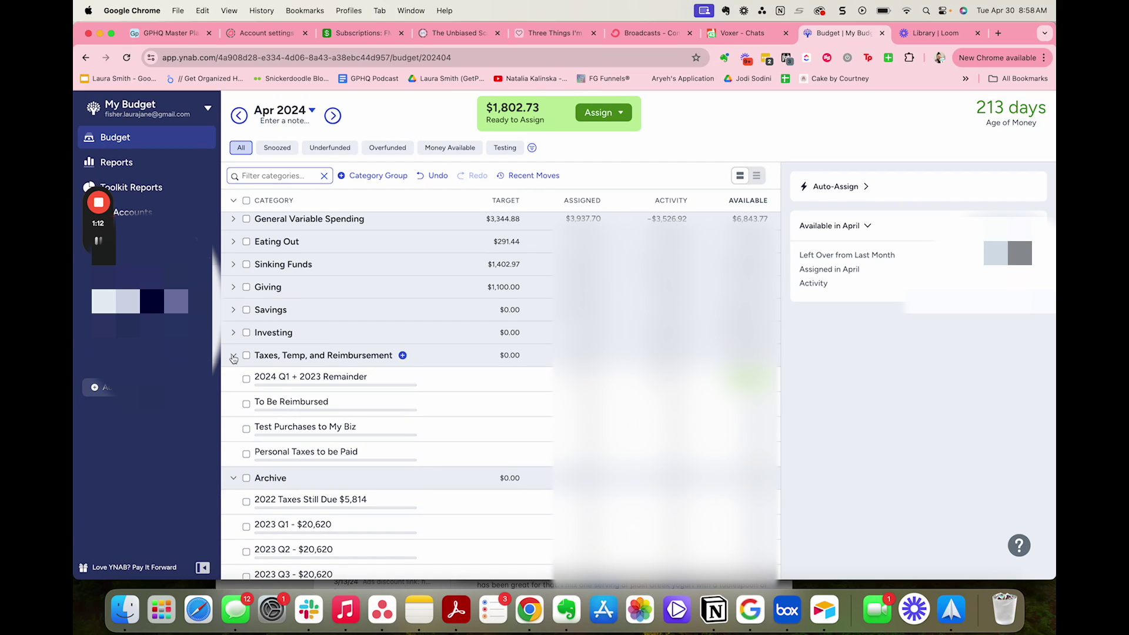
click(233, 356)
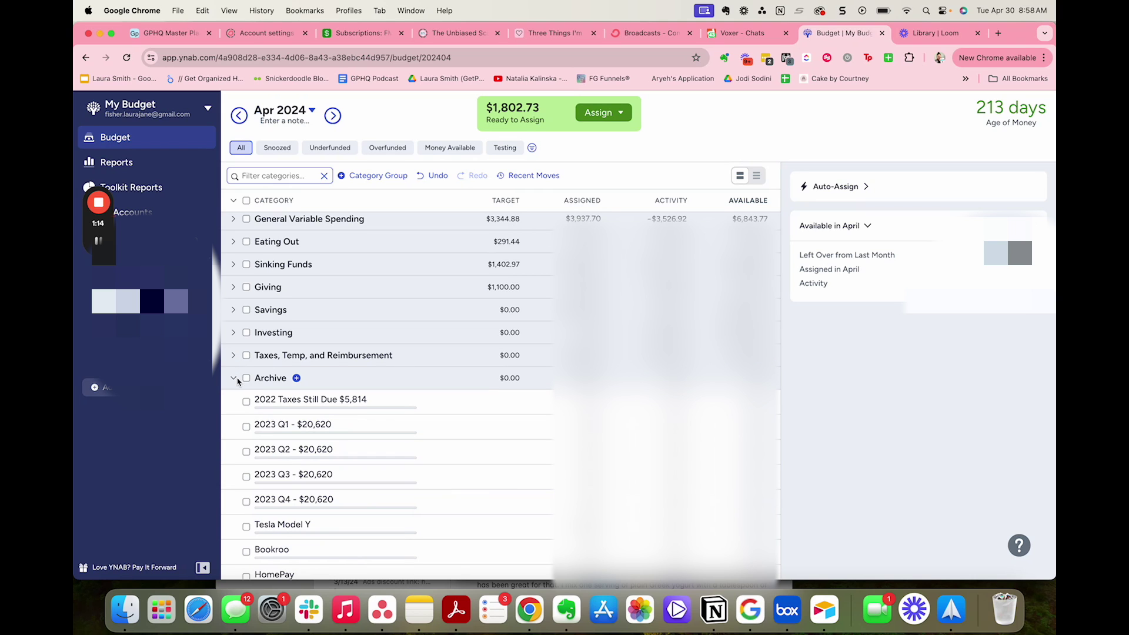
scroll(315, 426, down, 3)
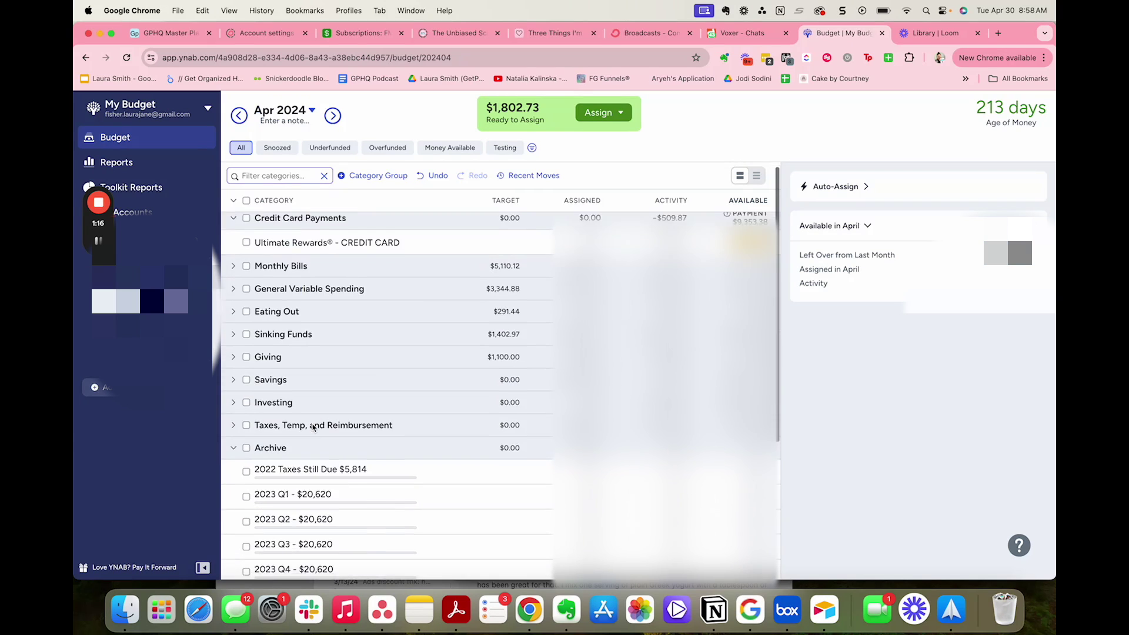
scroll(313, 428, up, 3)
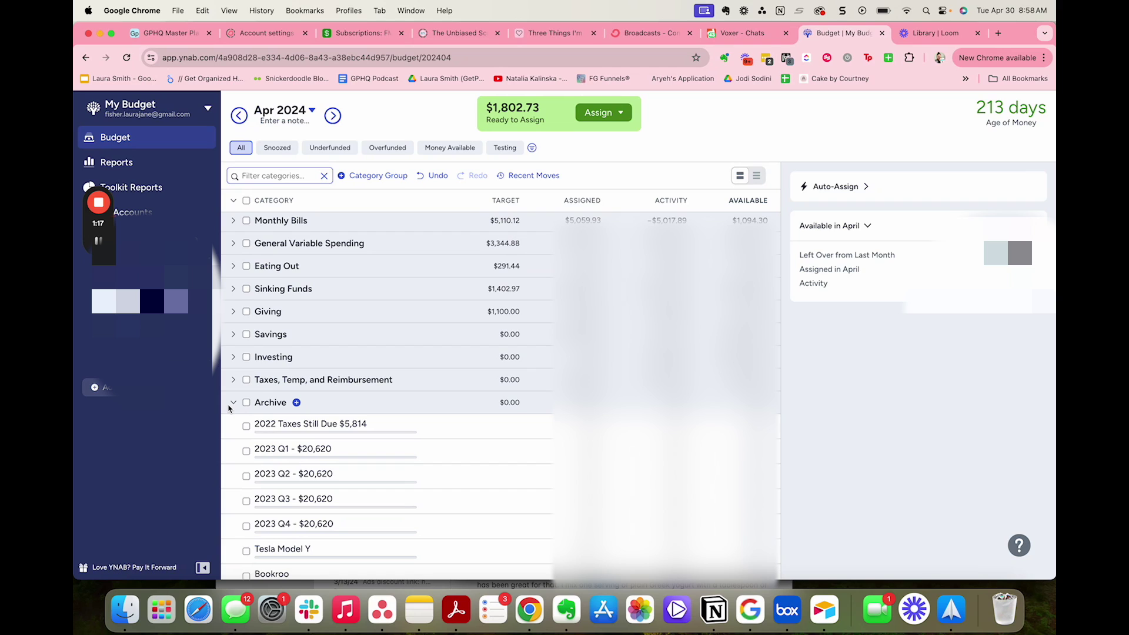
scroll(233, 410, down, 1)
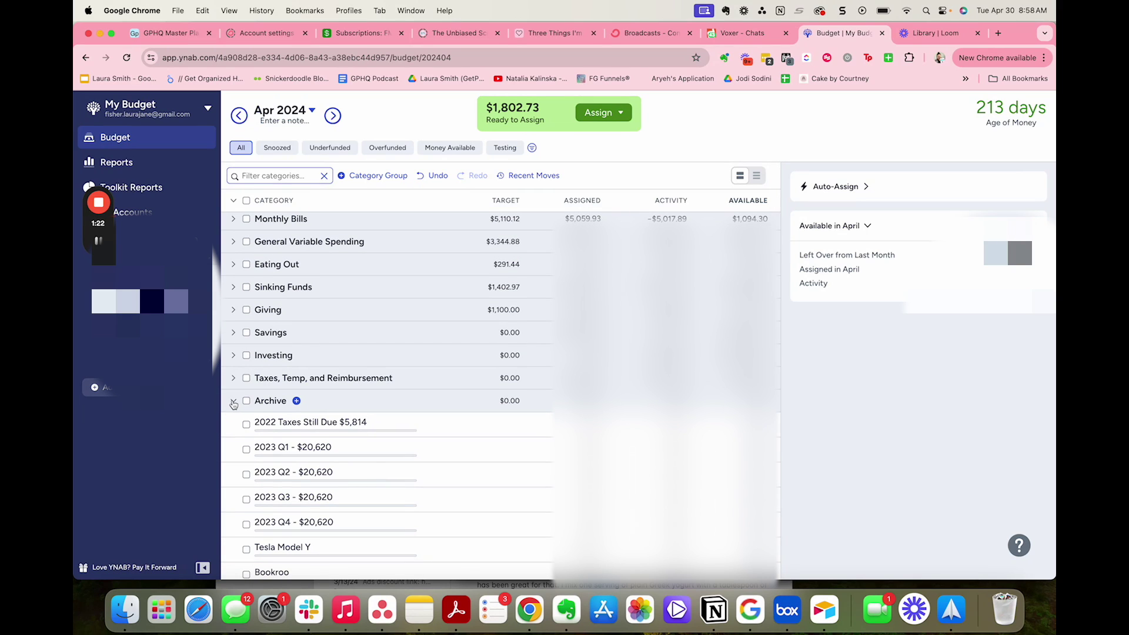
click(233, 402)
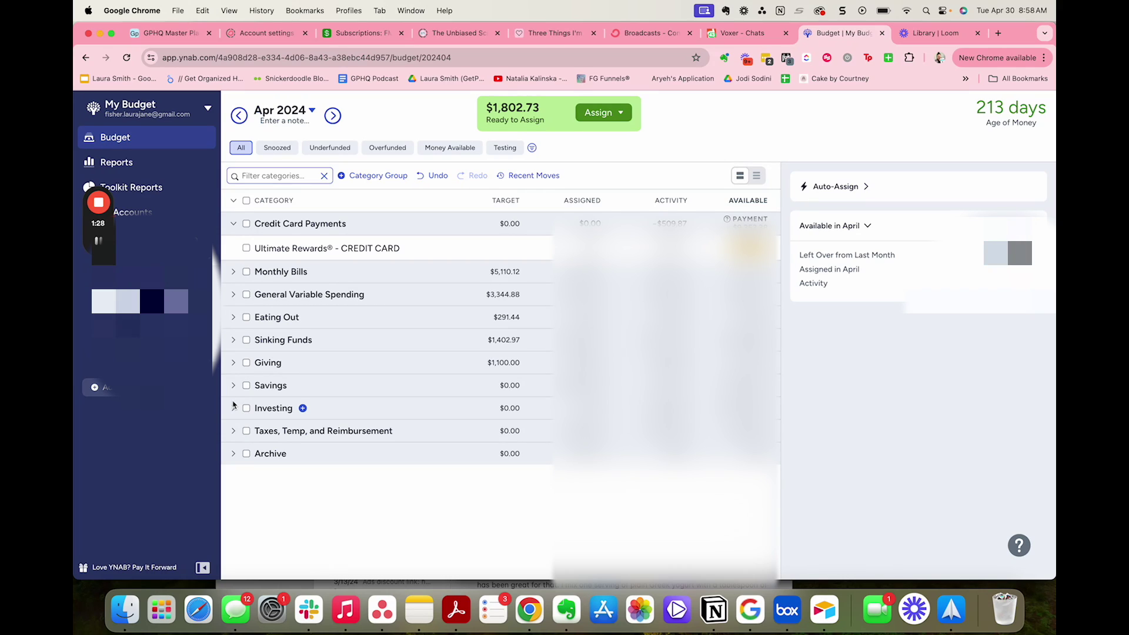
- Expand the General Variable Spending group and review the targets and funding status of its categories
click(233, 295)
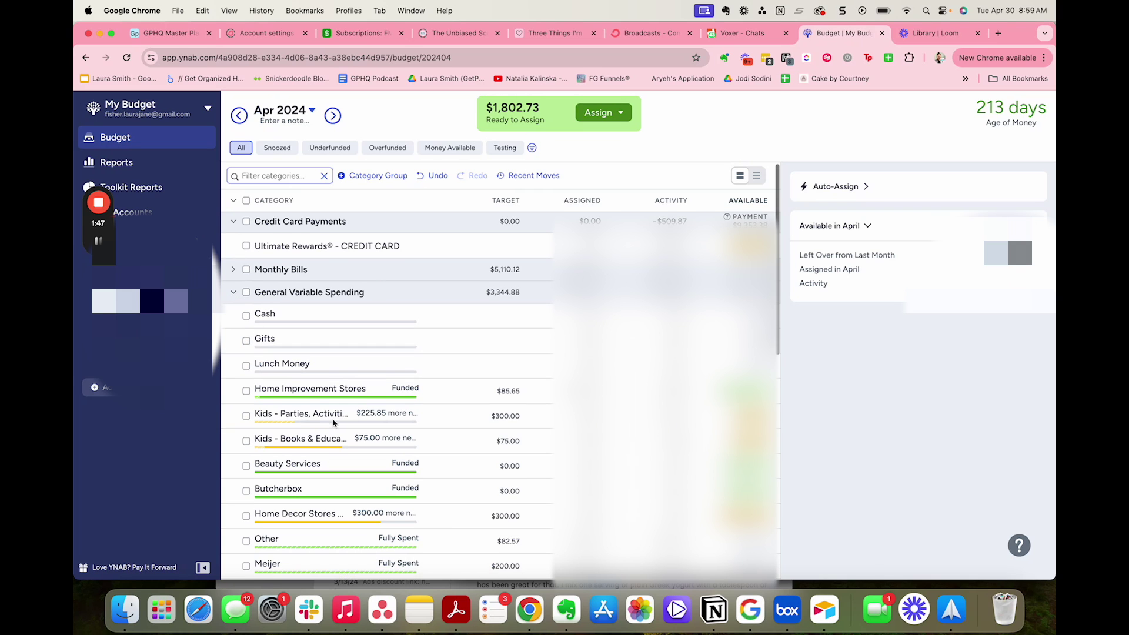
scroll(333, 423, down, 5)
scroll(333, 423, down, 5)
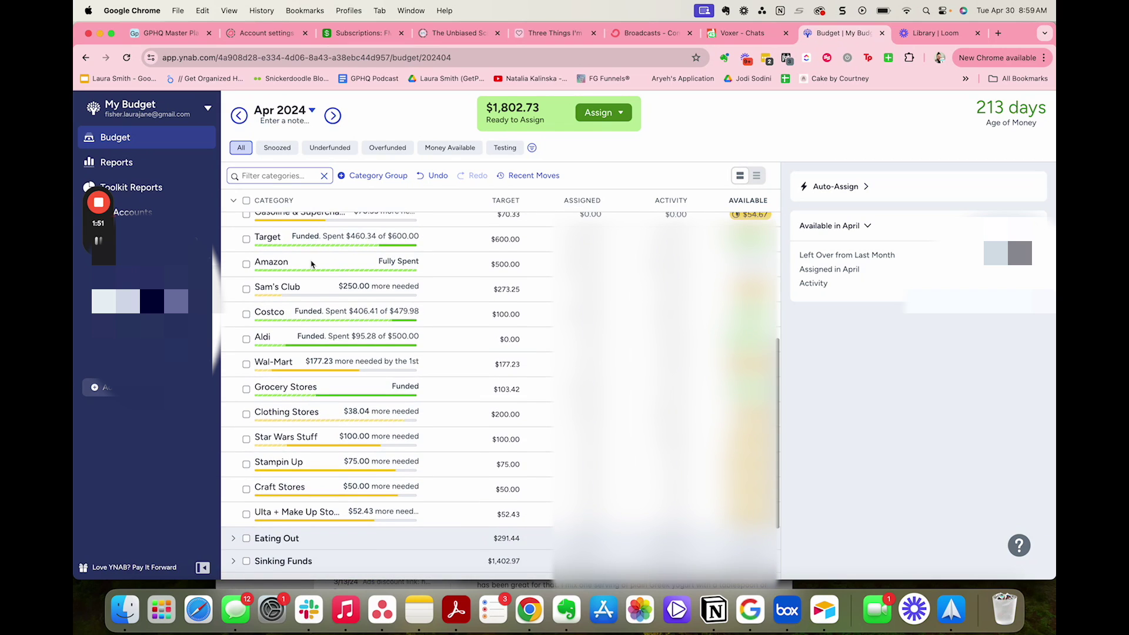
scroll(306, 264, up, 1)
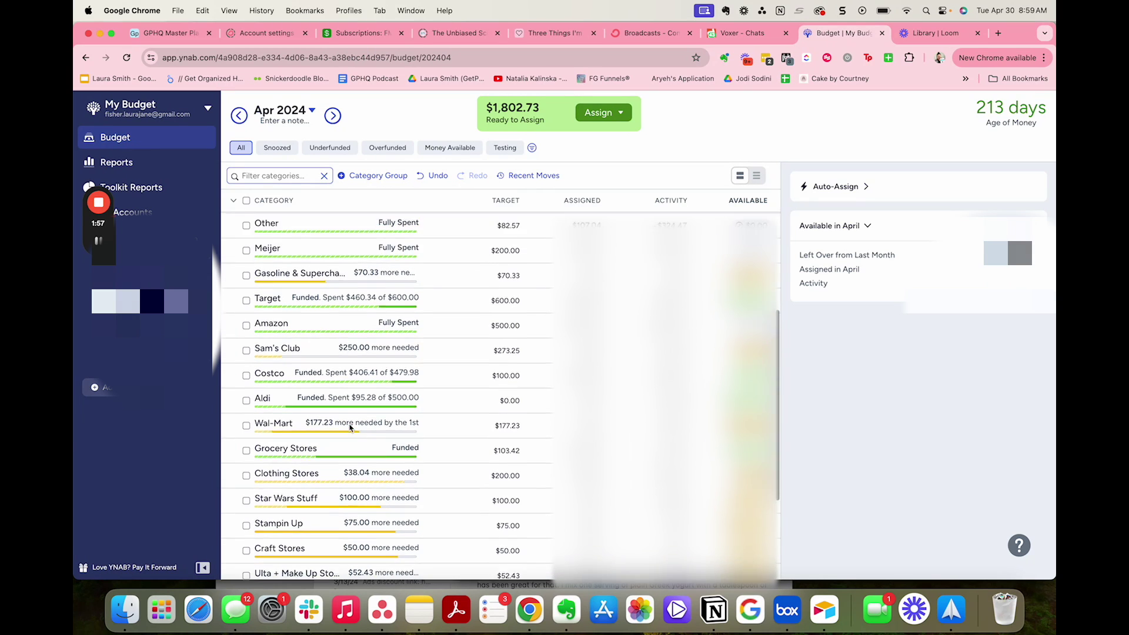
scroll(349, 428, up, 6)
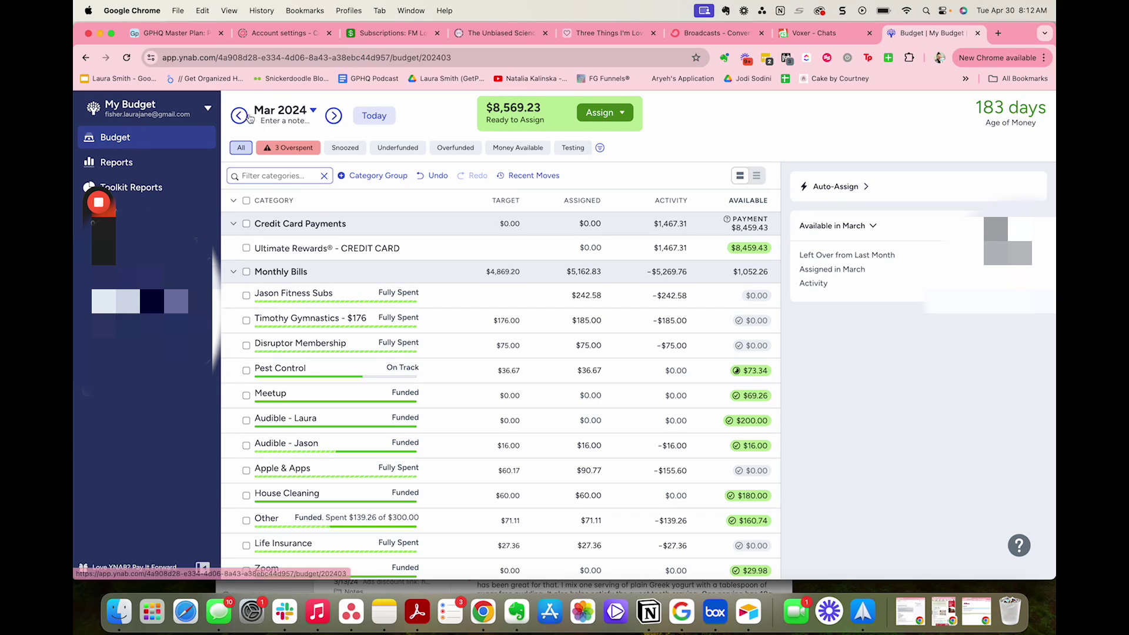
- Filter the March 2024 budget to show only the overspent categories
click(303, 111)
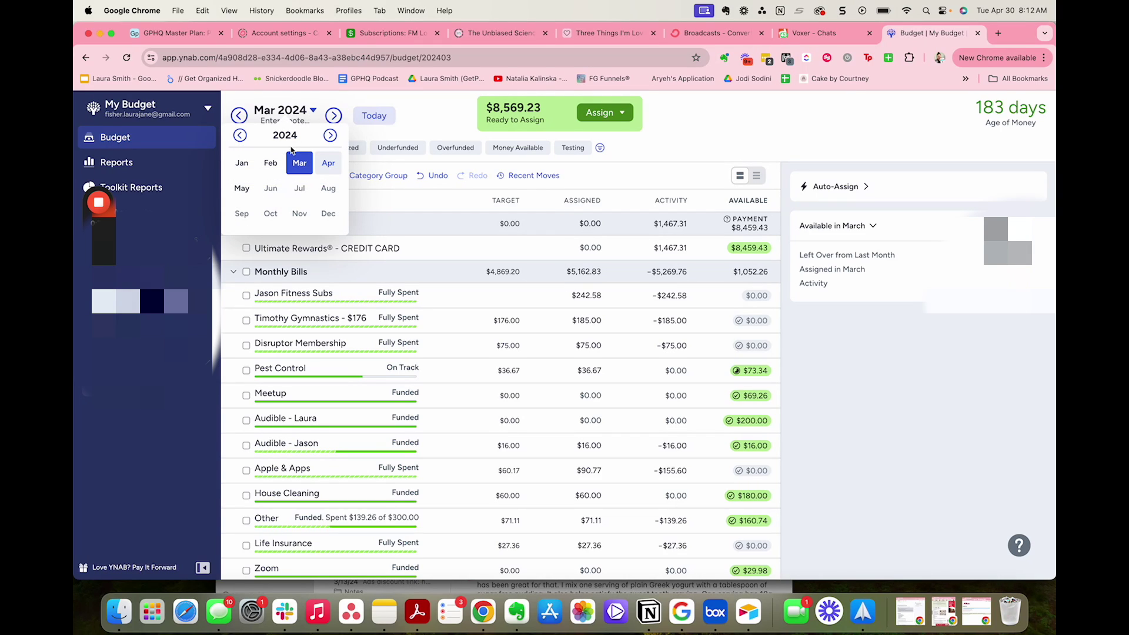
click(361, 103)
click(285, 148)
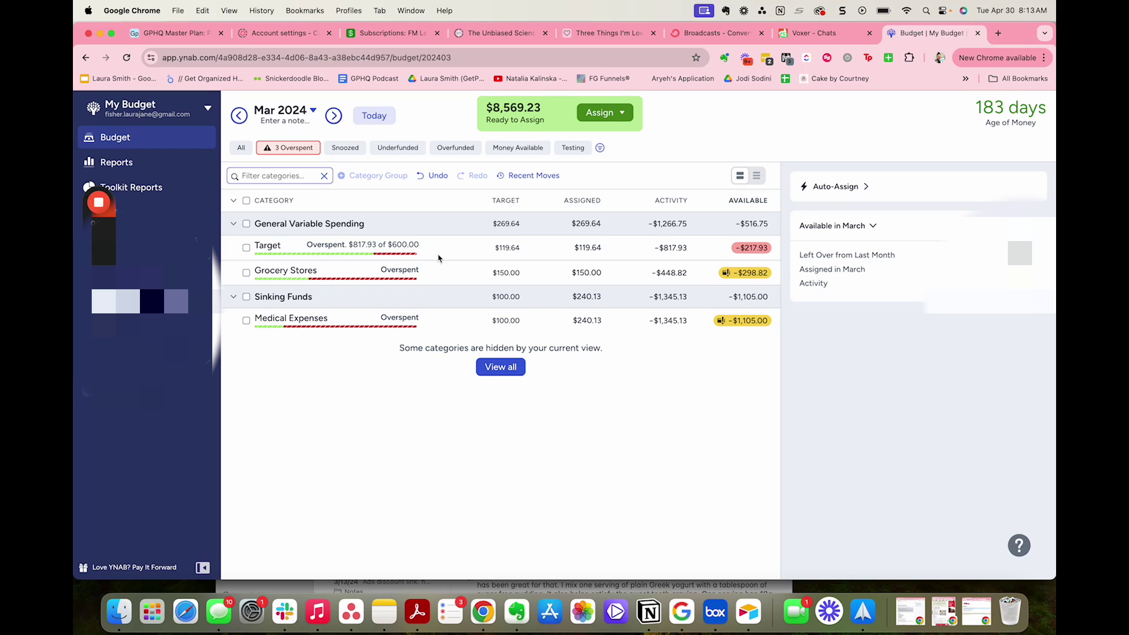
- Cover the March overspending in the Target category with money from Savings: Lifestyle - 2024
click(757, 251)
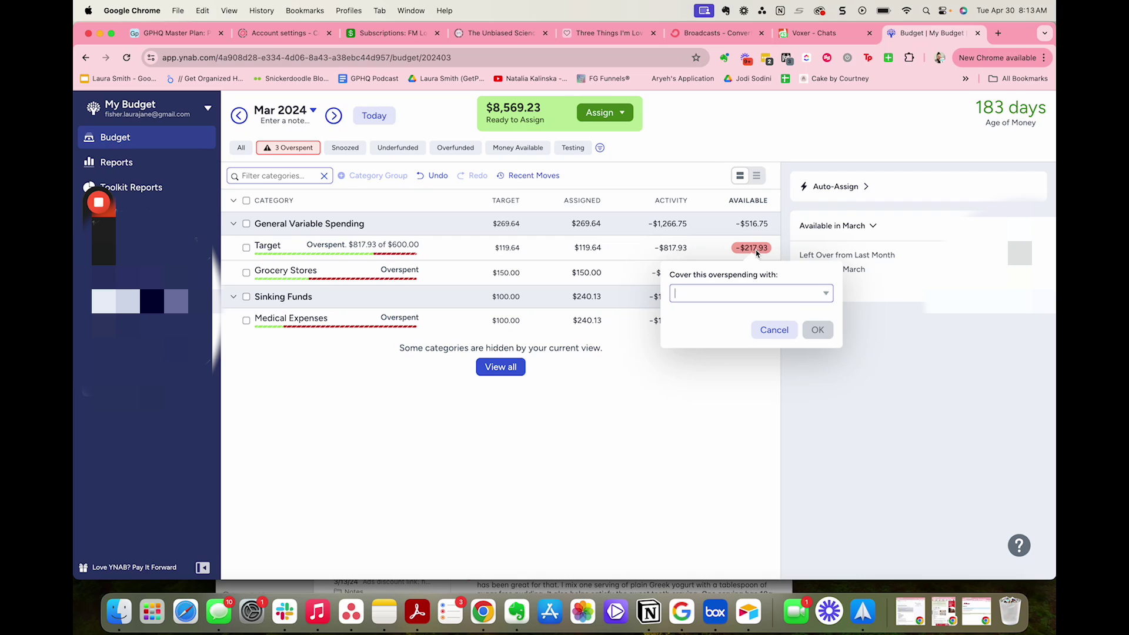
click(826, 293)
scroll(738, 396, down, 5)
scroll(739, 412, down, 5)
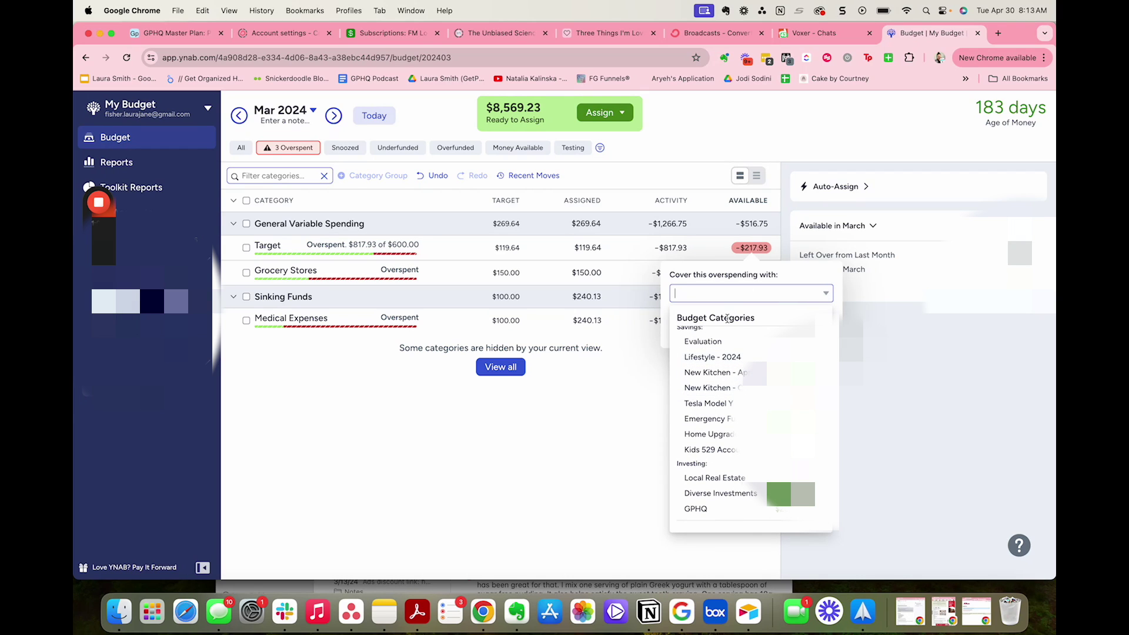
text(lifes)
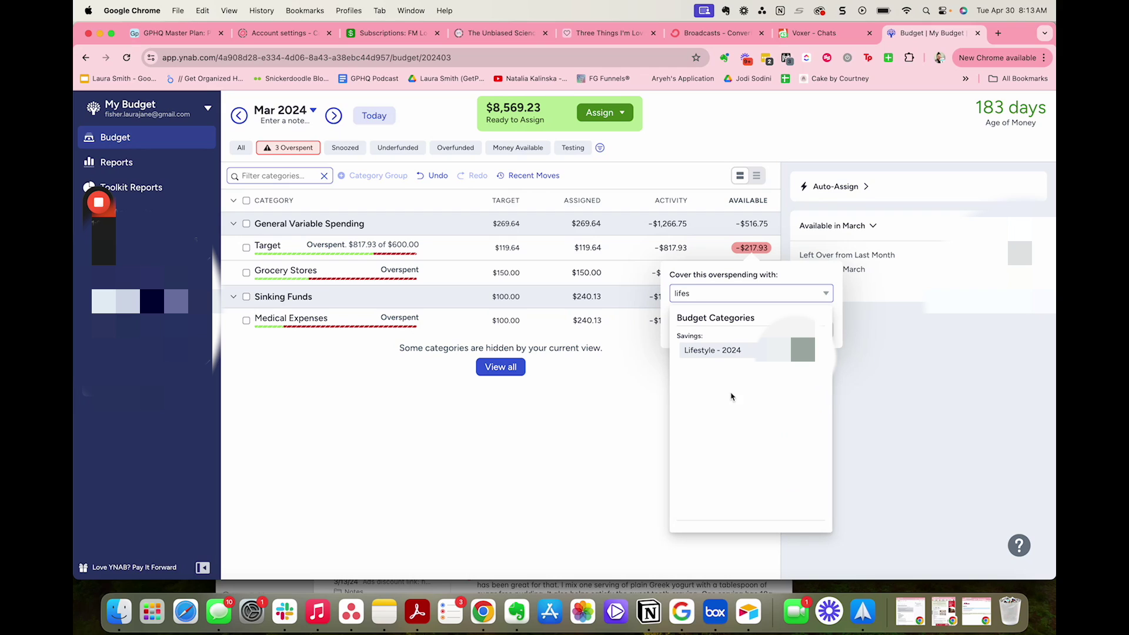
click(733, 351)
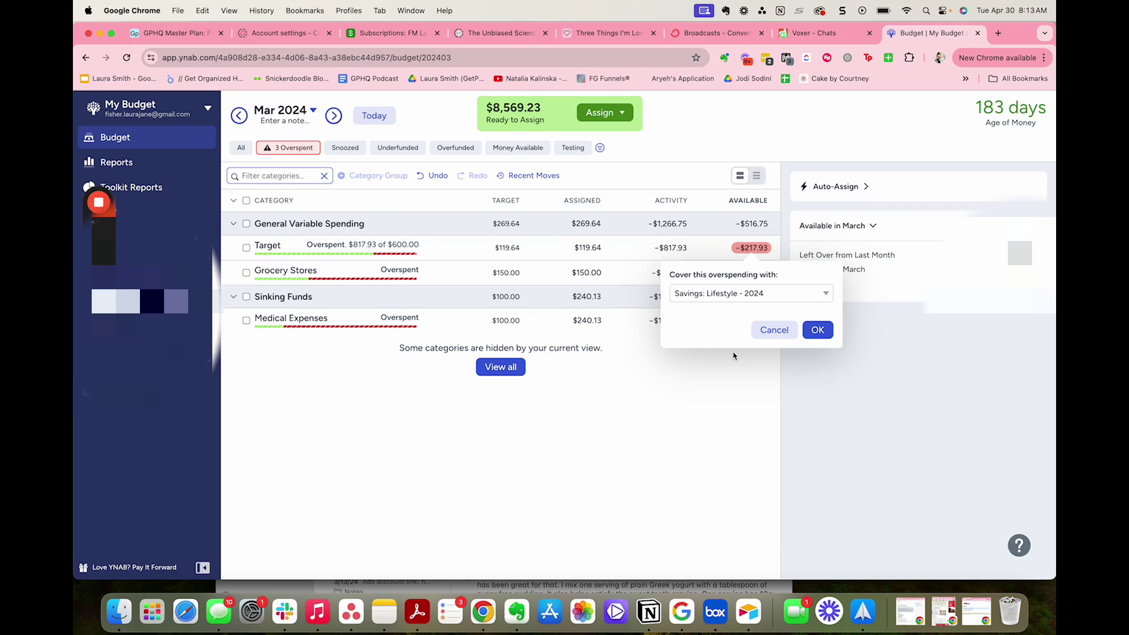
click(818, 334)
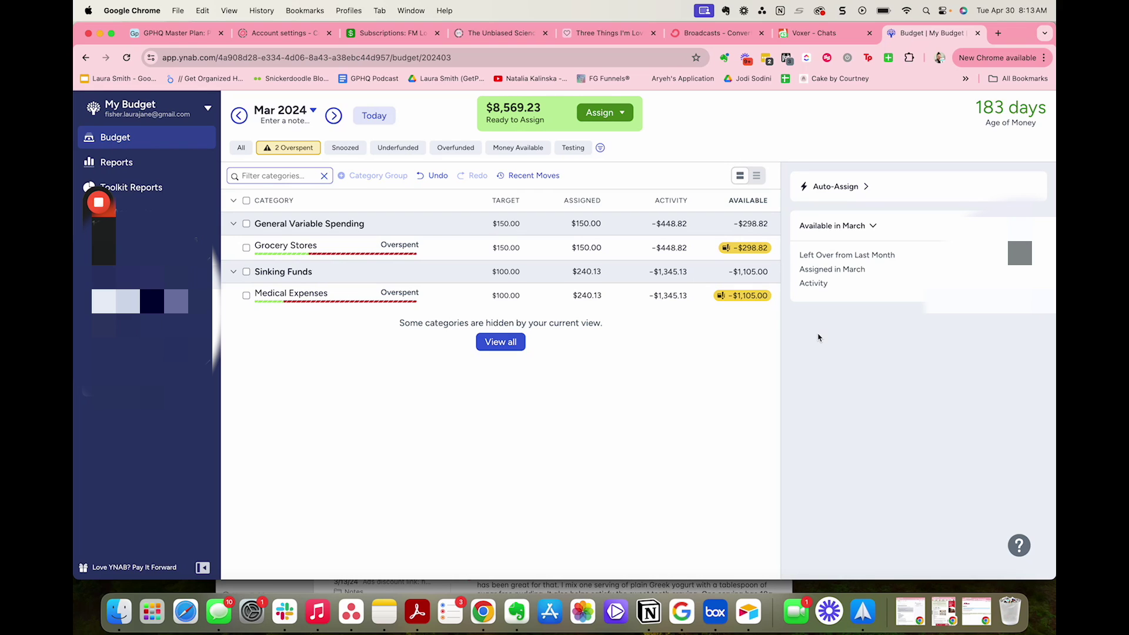
- Cover the March overspending in the Grocery Stores category with money from Savings: Lifestyle - 2024
click(754, 252)
text(lifes)
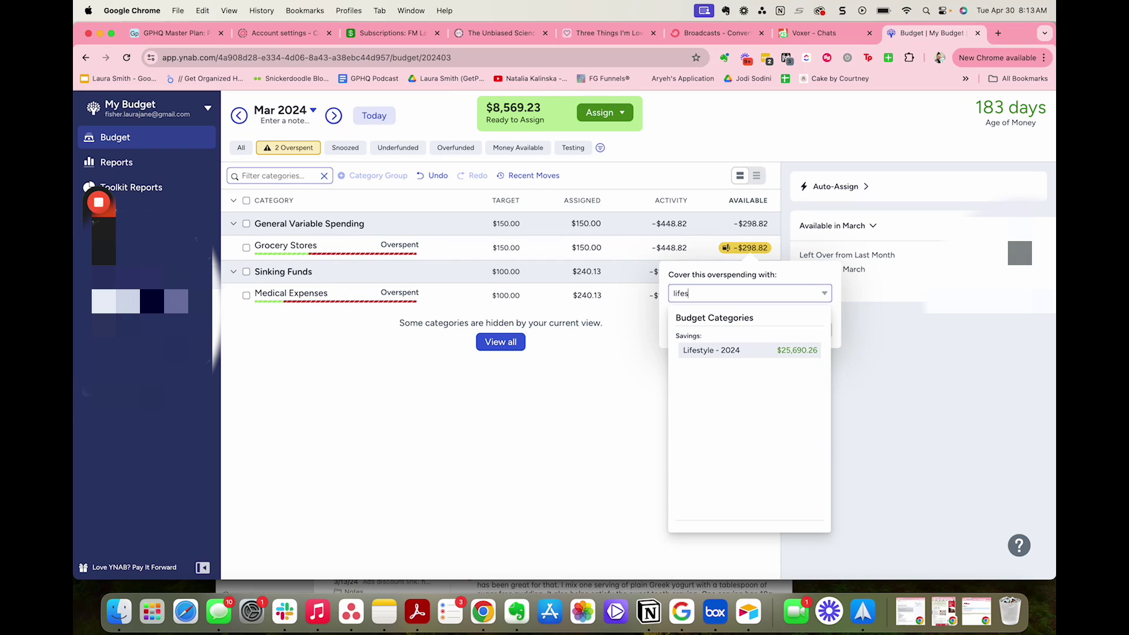
click(765, 350)
click(817, 330)
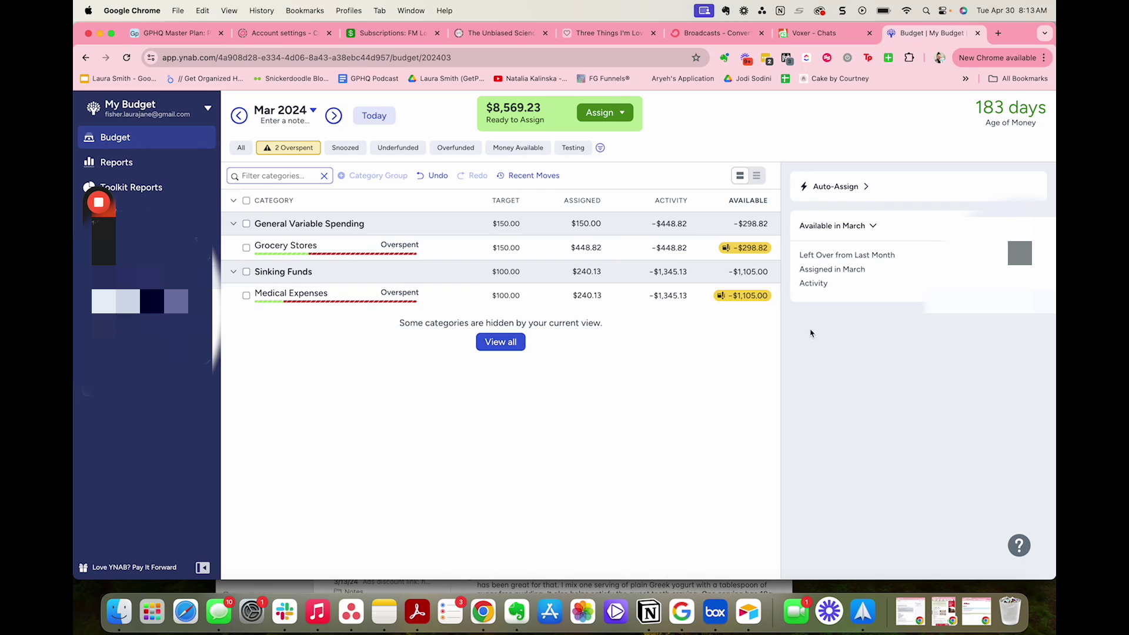
- Cover the March overspending in the Medical Expenses category with money from Savings: Lifestyle - 2024
click(758, 248)
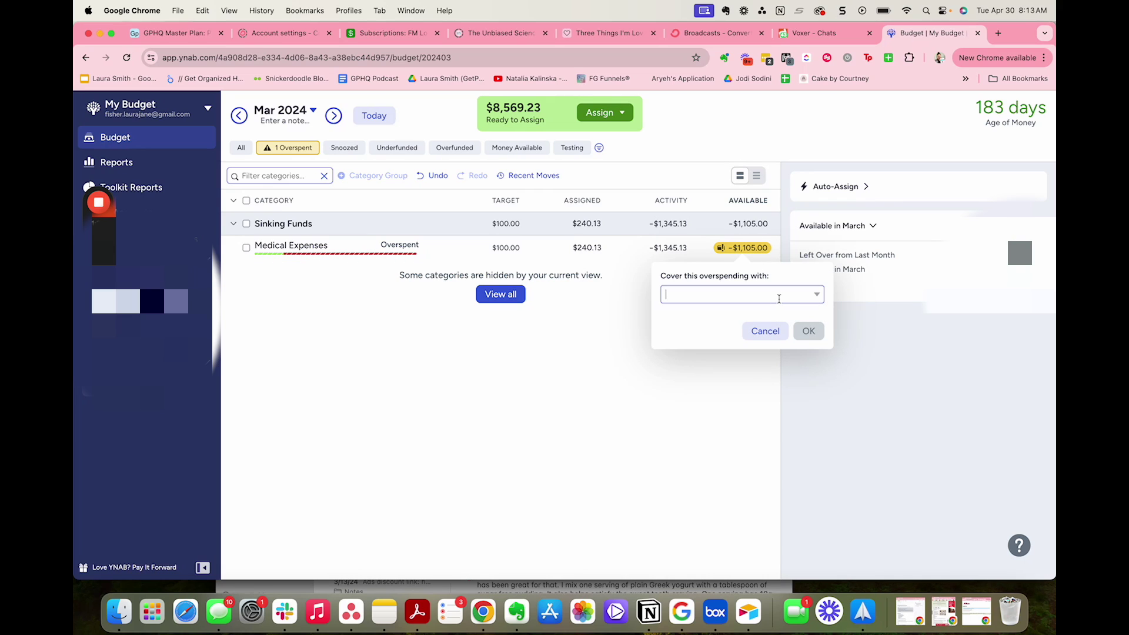
click(779, 299)
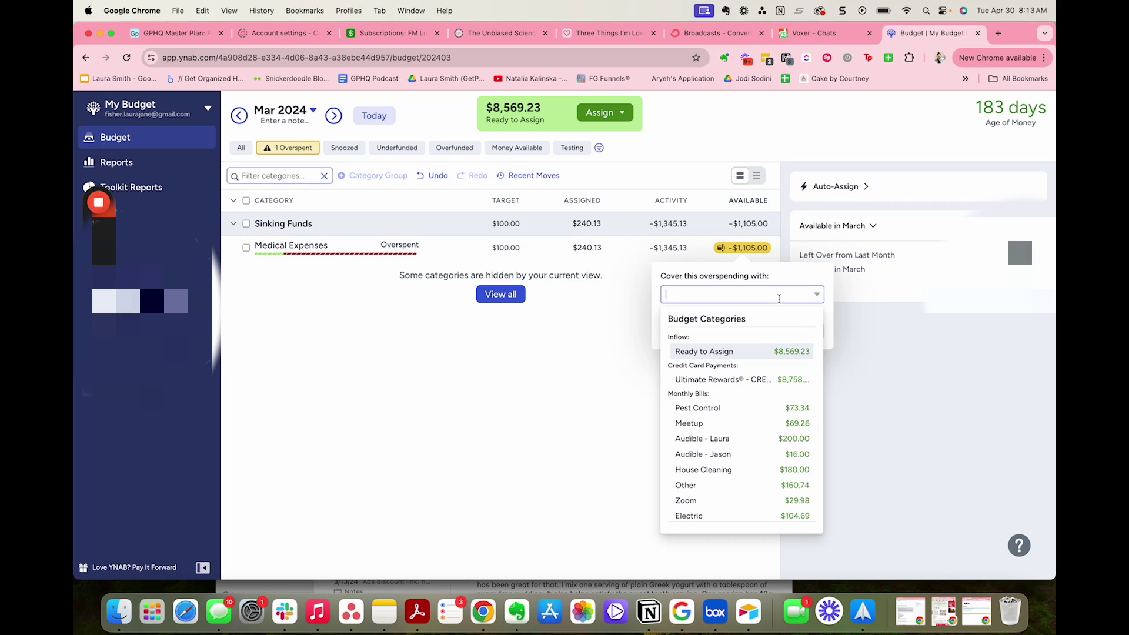
text(kitchen)
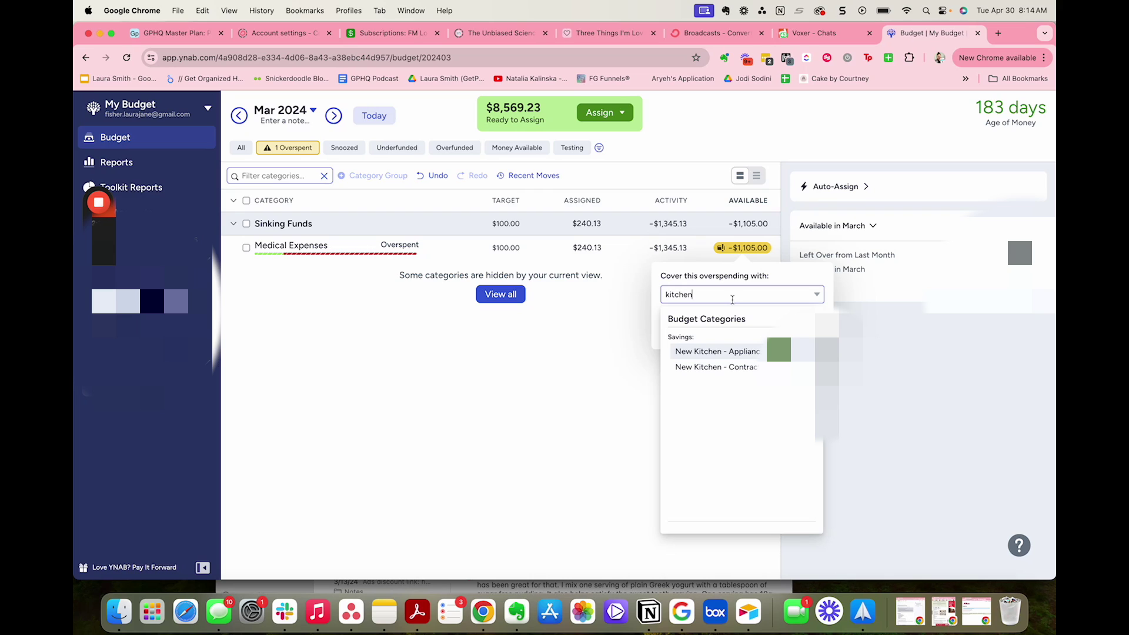
key(BackSpace)
key(BackSpace)
key(BackSpace)
key(BackSpace)
key(BackSpace)
key(BackSpace)
text(lifes)
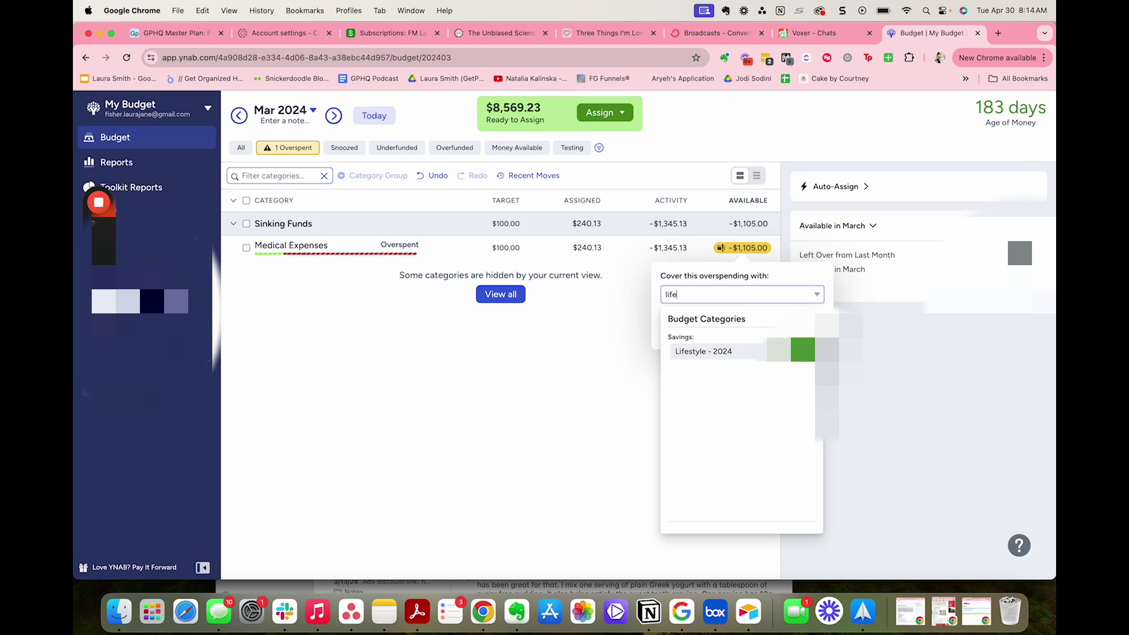
click(733, 353)
click(807, 331)
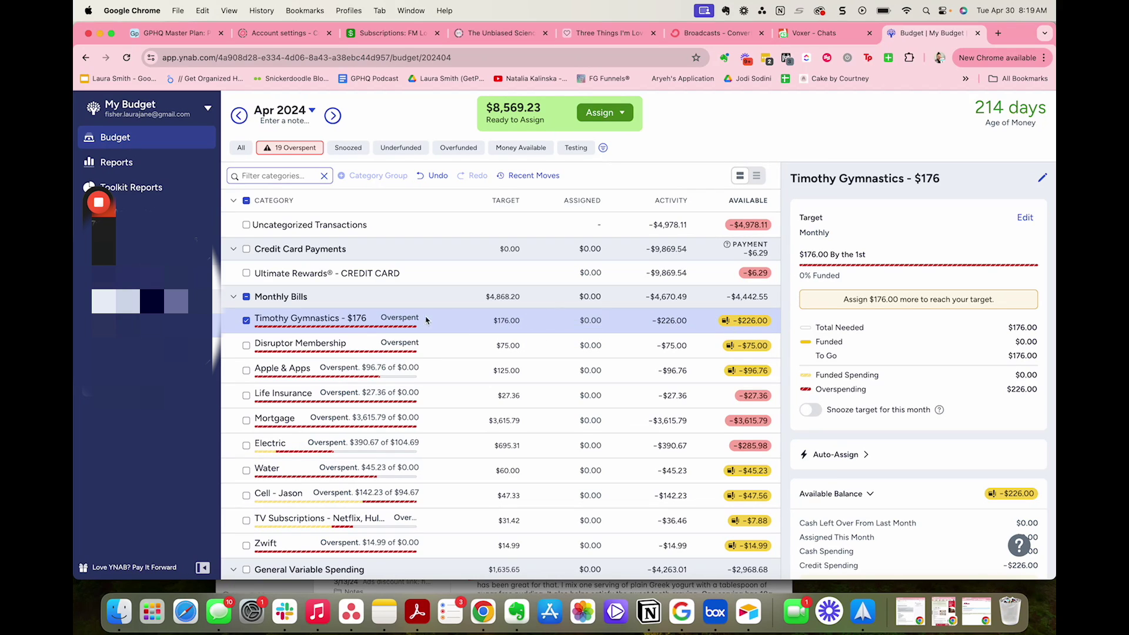
- Open the gymnastics category's April target for editing and review its available target types, needed amount and monthly schedule
click(450, 320)
click(1032, 224)
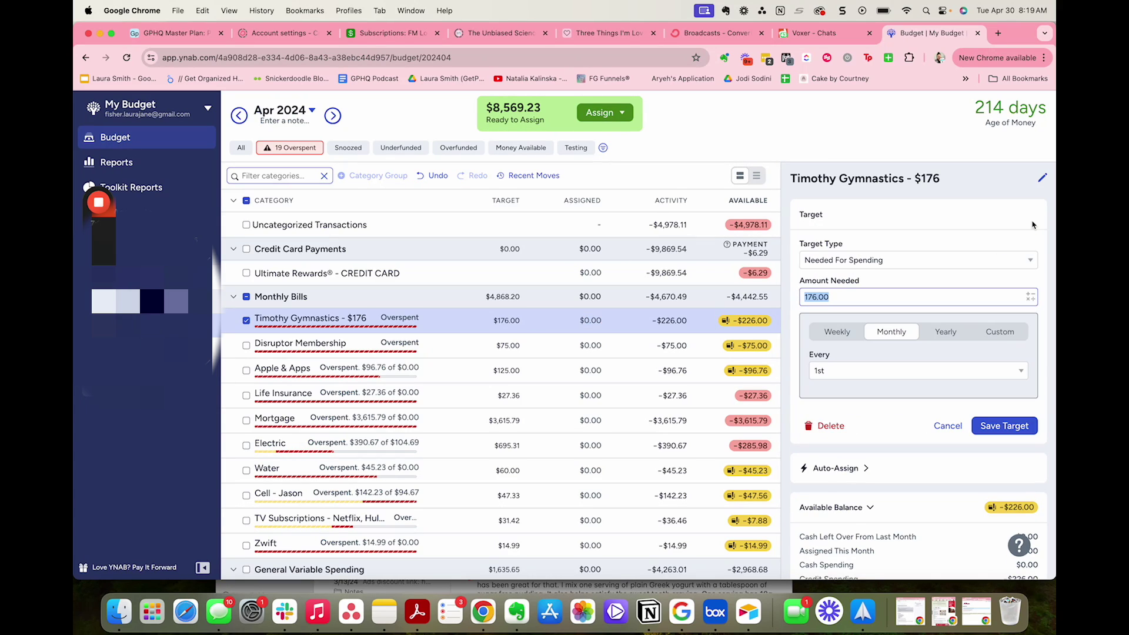
click(963, 262)
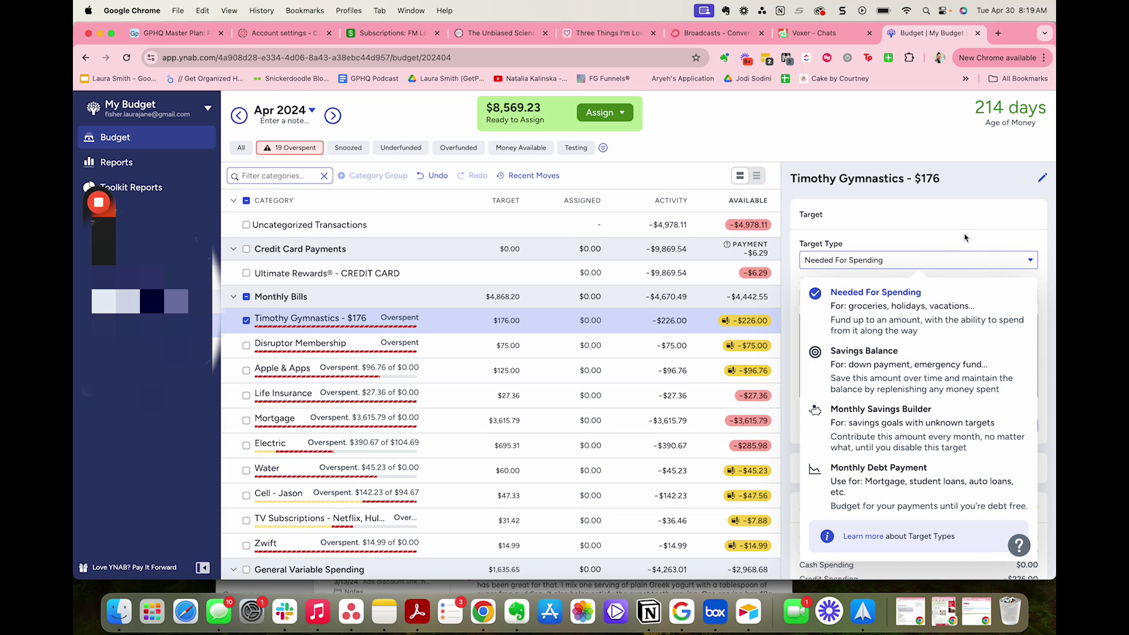
click(964, 237)
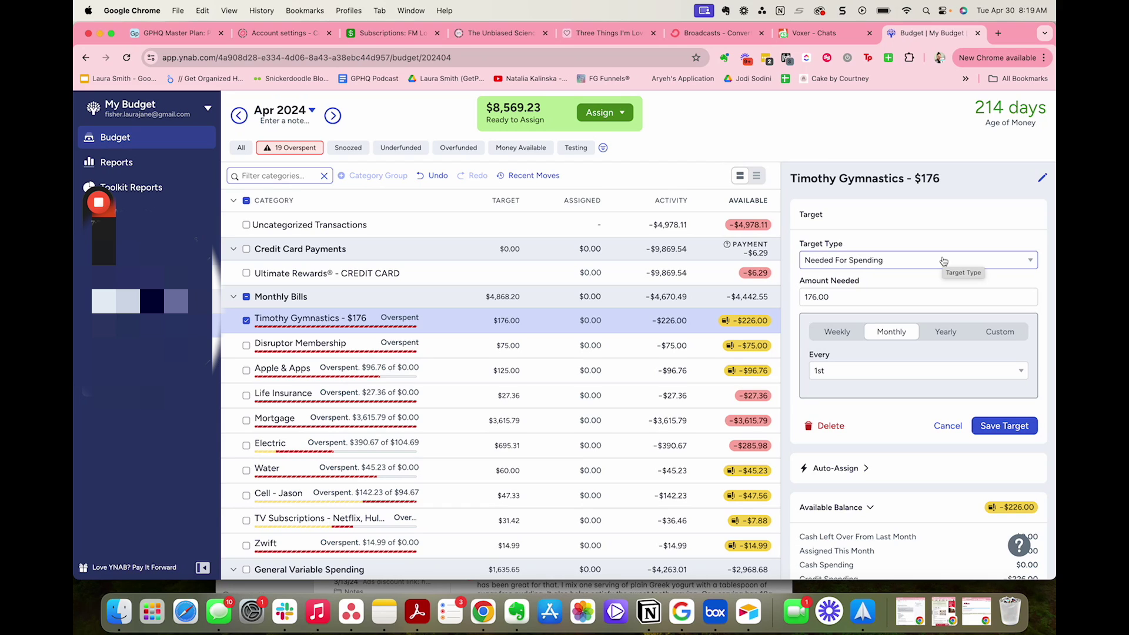
click(863, 297)
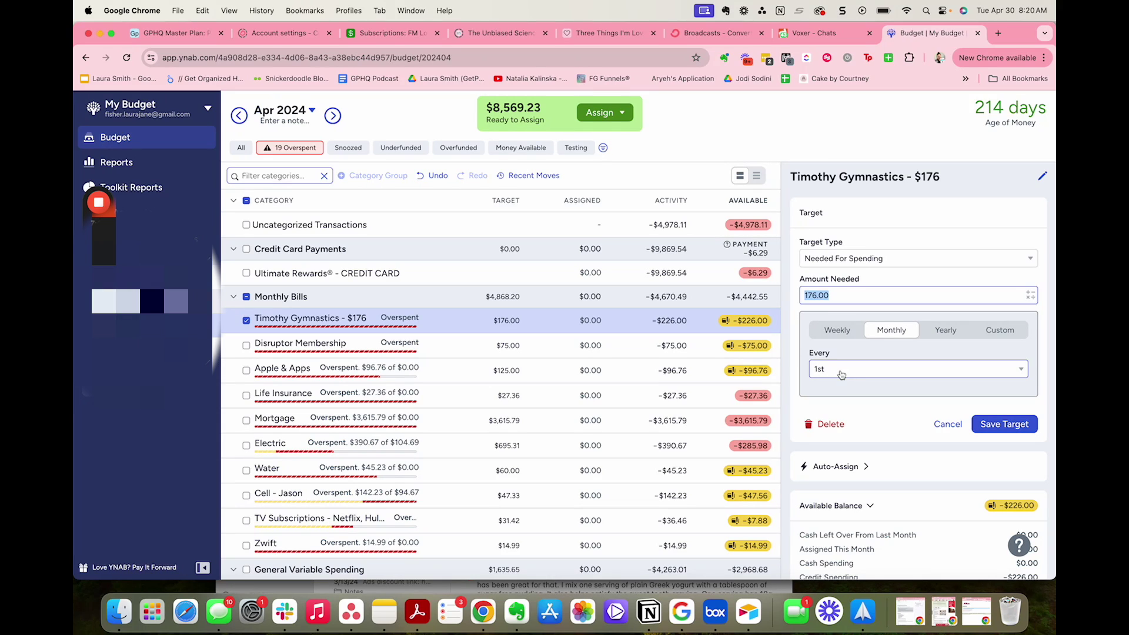
click(847, 297)
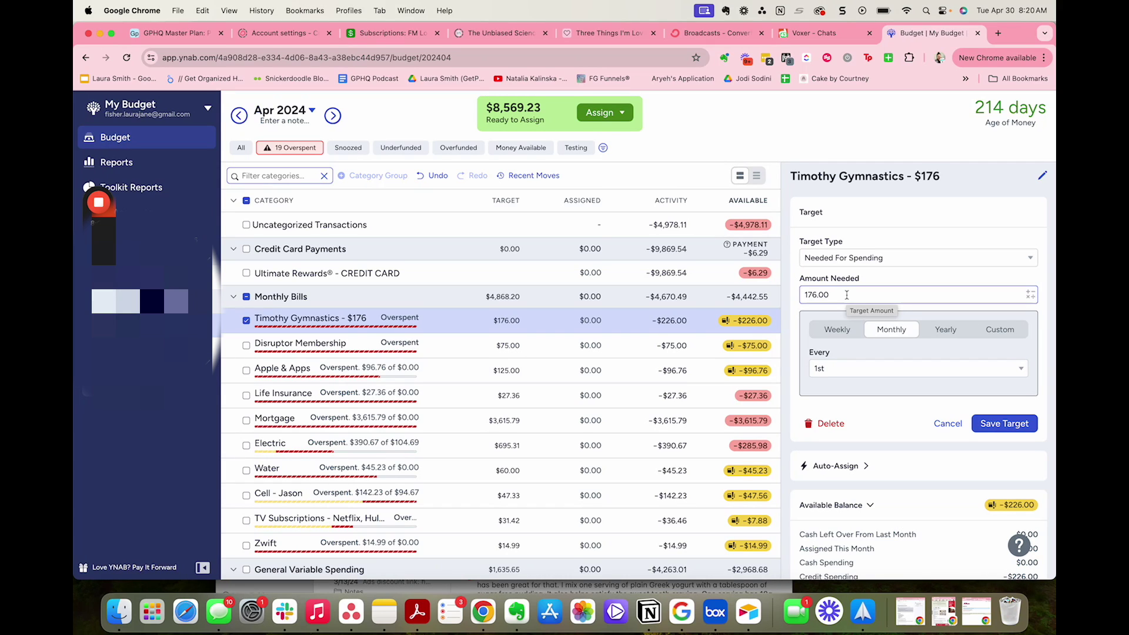
scroll(892, 261, up, 2)
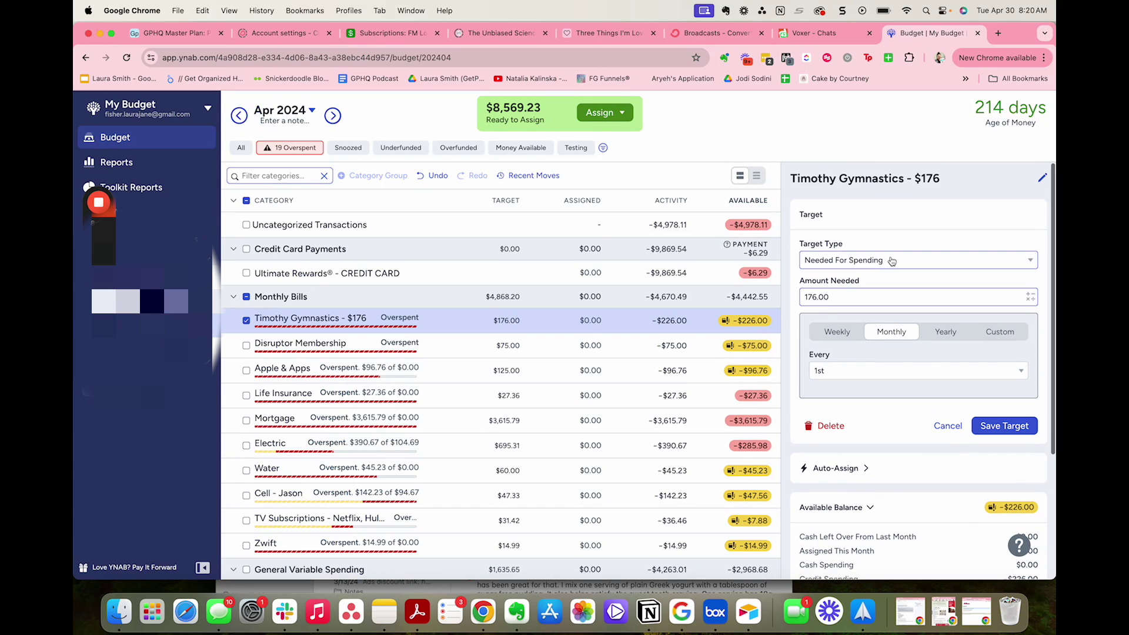
scroll(870, 263, down, 1)
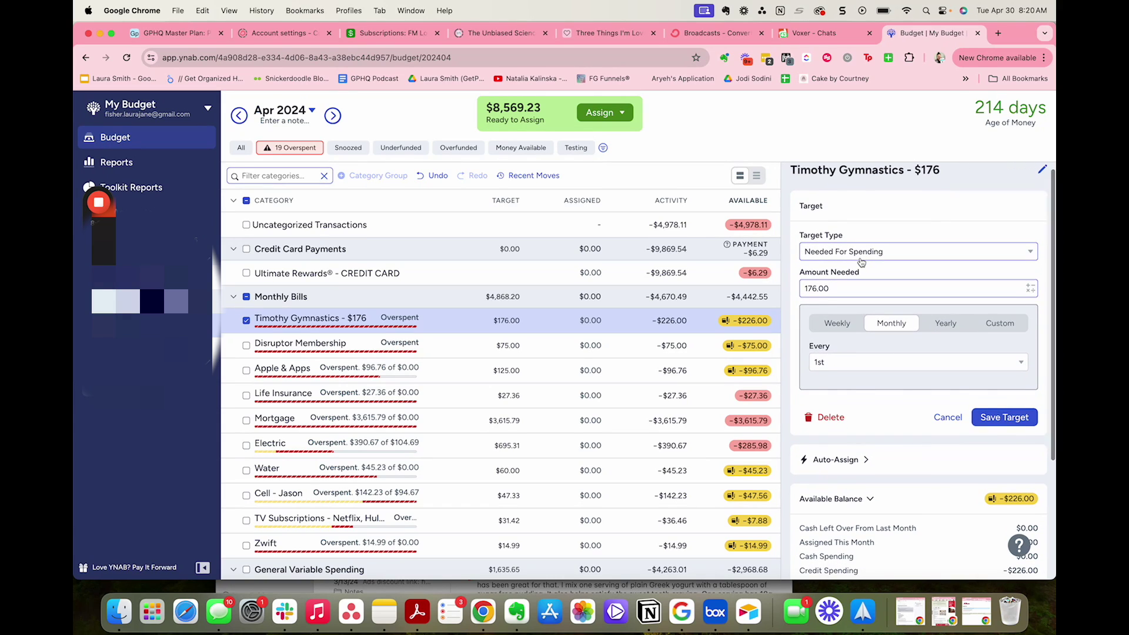
- Try a Savings Balance target with 5000 as the amount needed for the gymnastics category
click(862, 259)
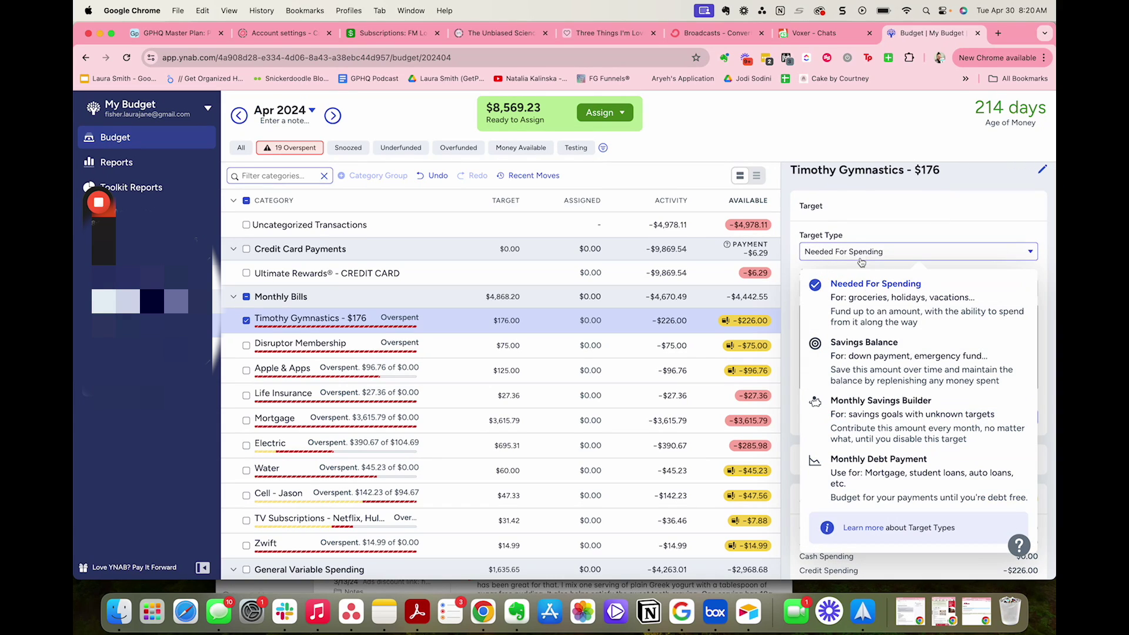
click(873, 367)
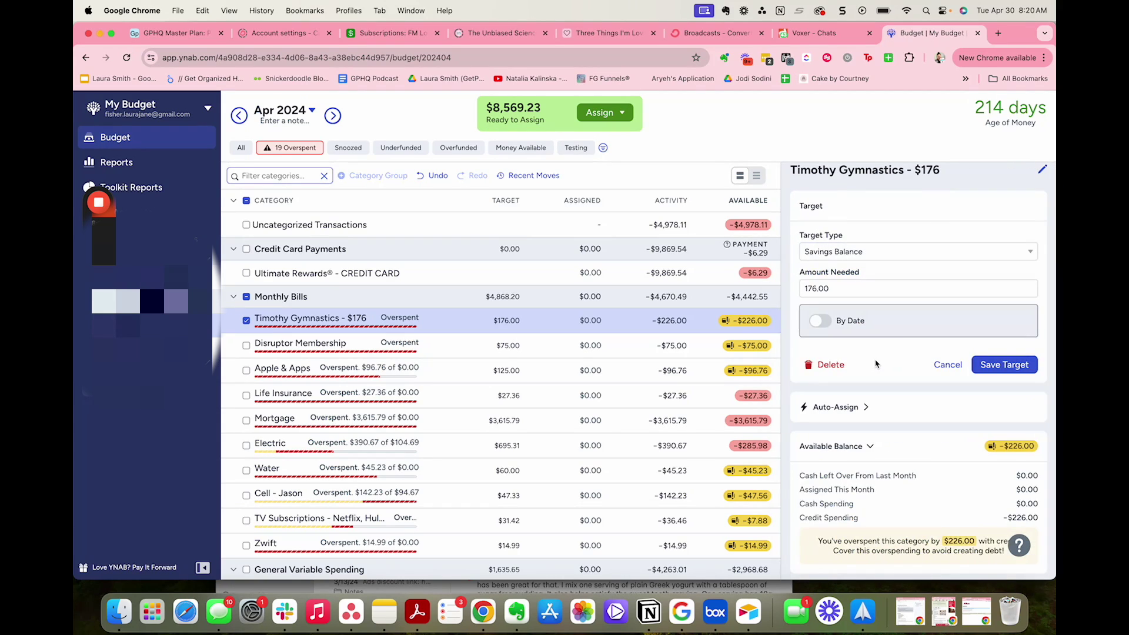
click(921, 253)
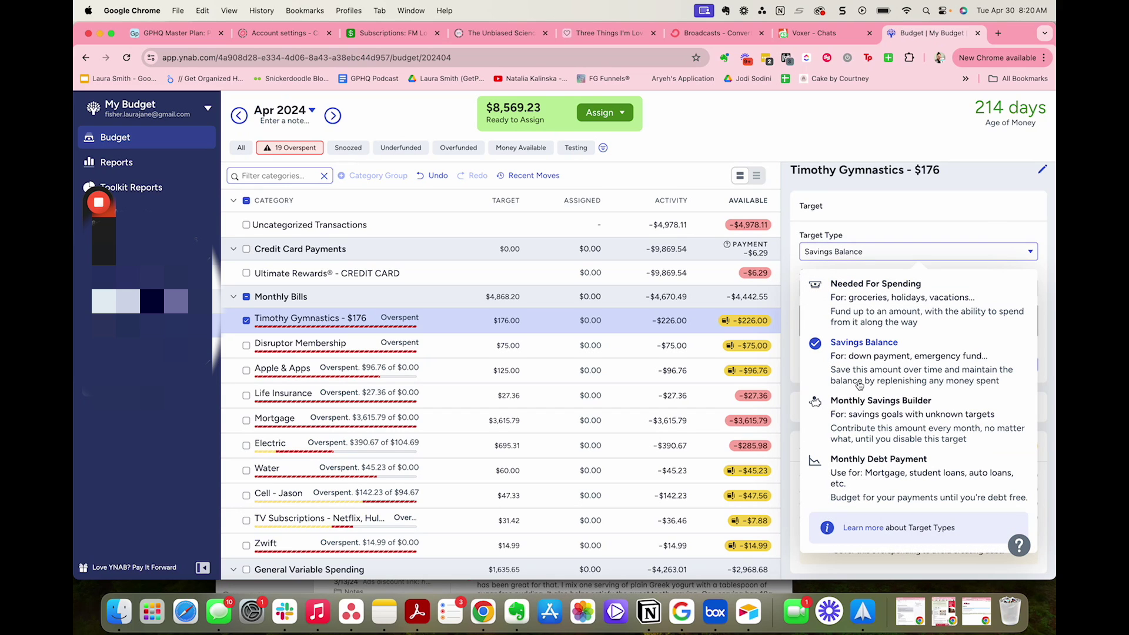
click(984, 221)
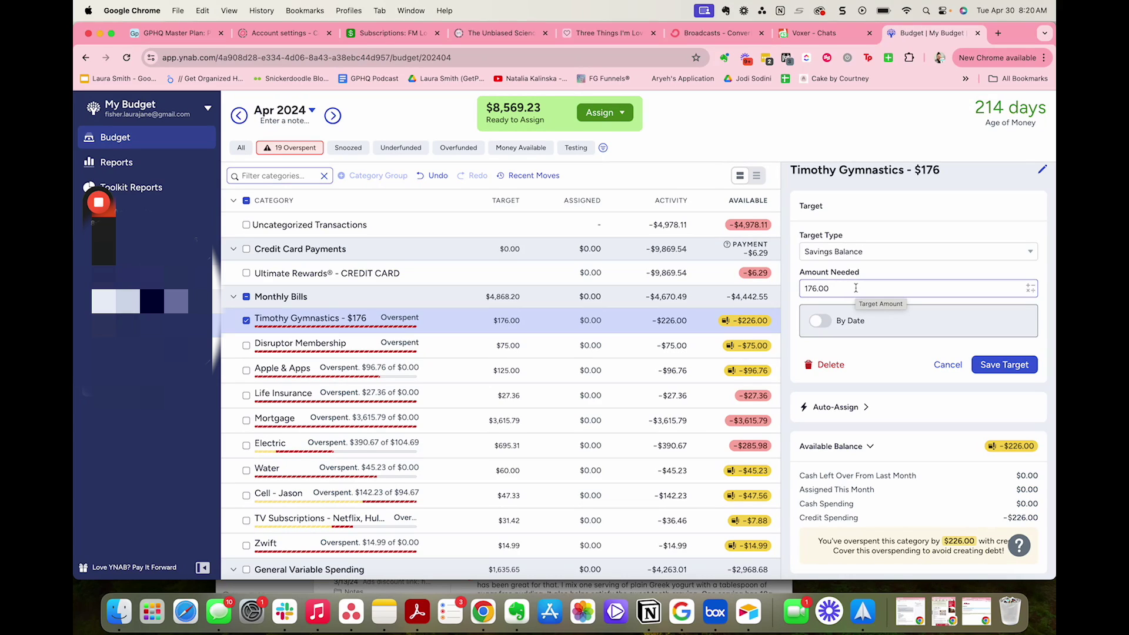
double_click(831, 287)
text(5000)
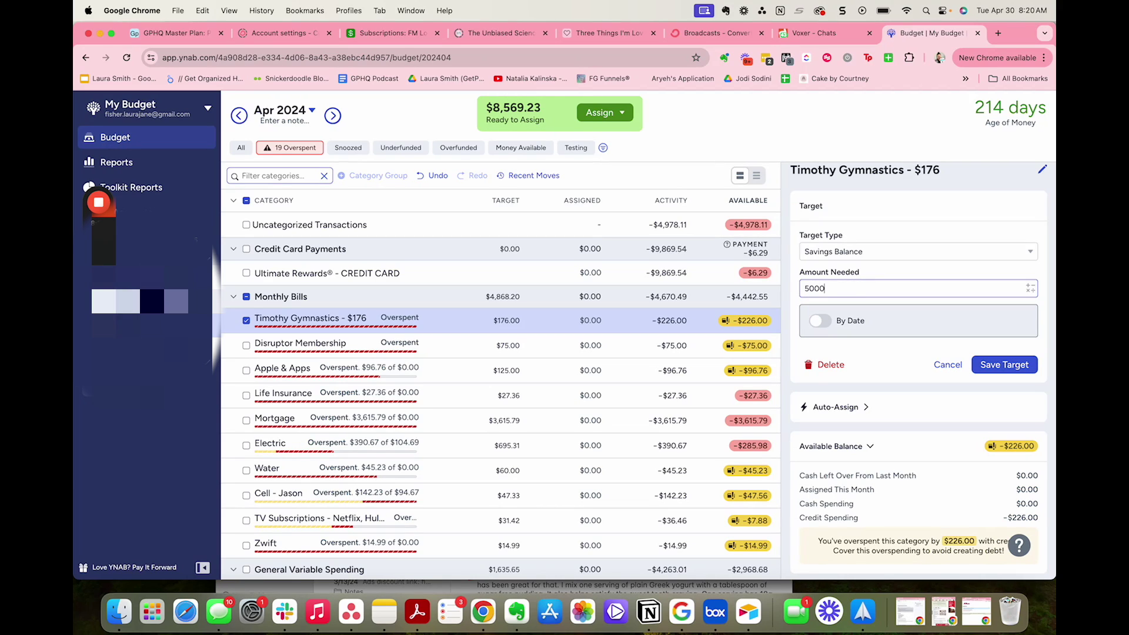
click(888, 334)
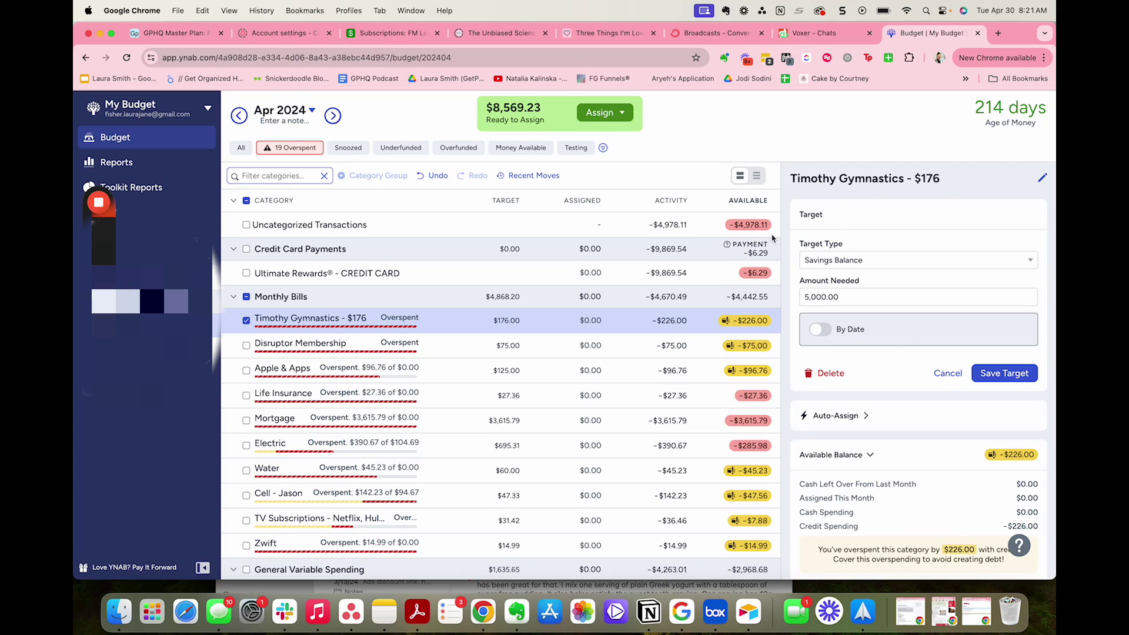
- Try a Monthly Savings Builder target with 200 as the amount to assign for the gymnastics category
click(869, 261)
click(829, 346)
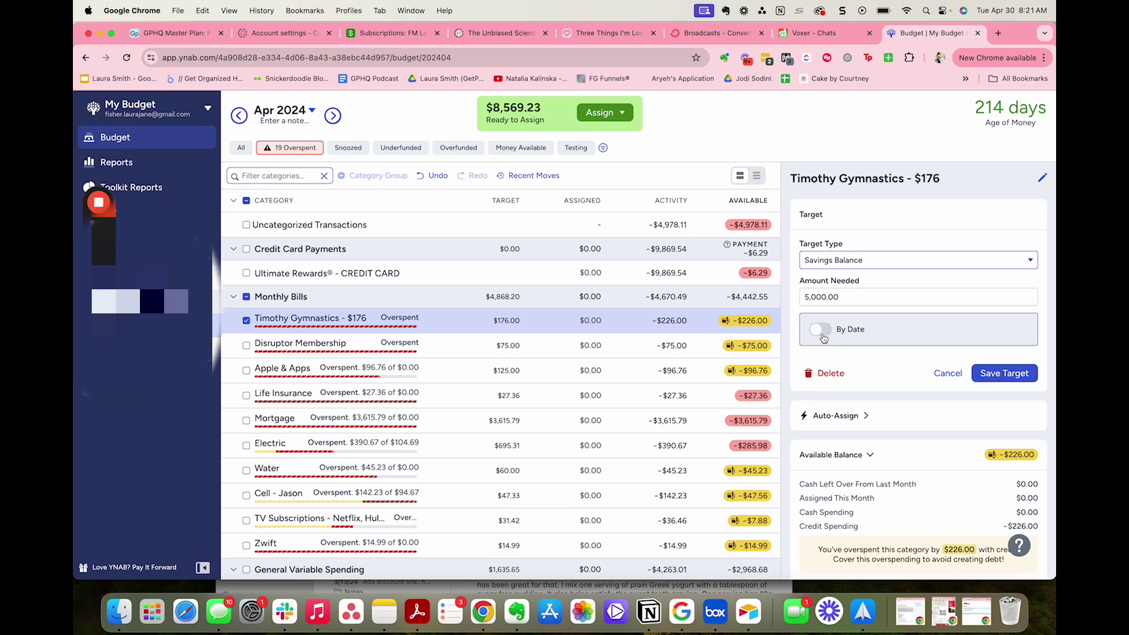
click(878, 266)
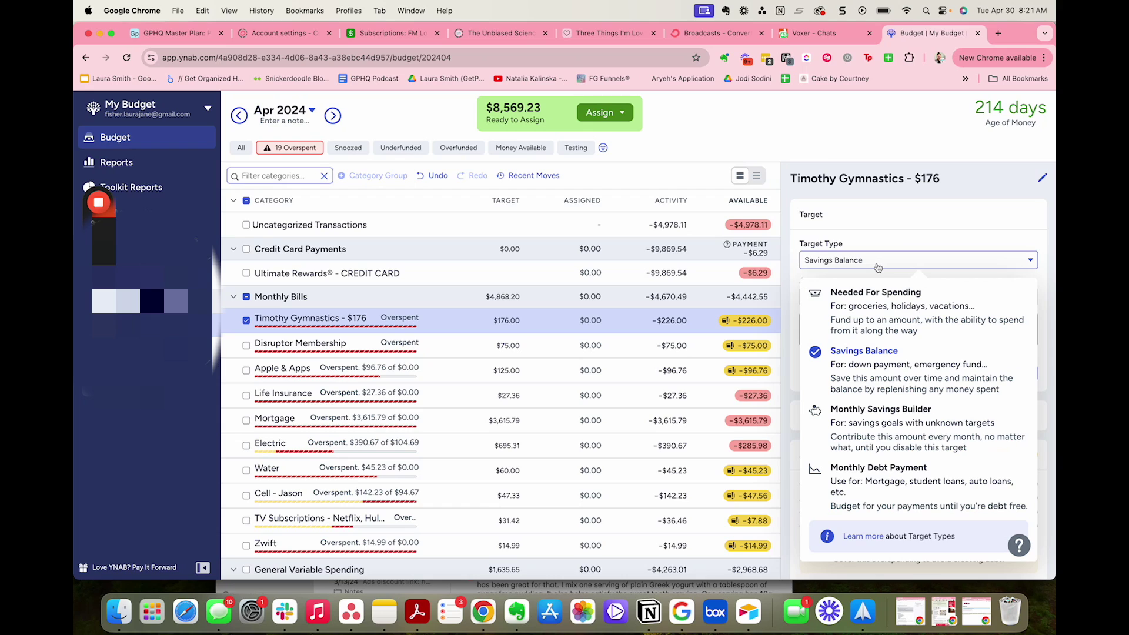
click(919, 441)
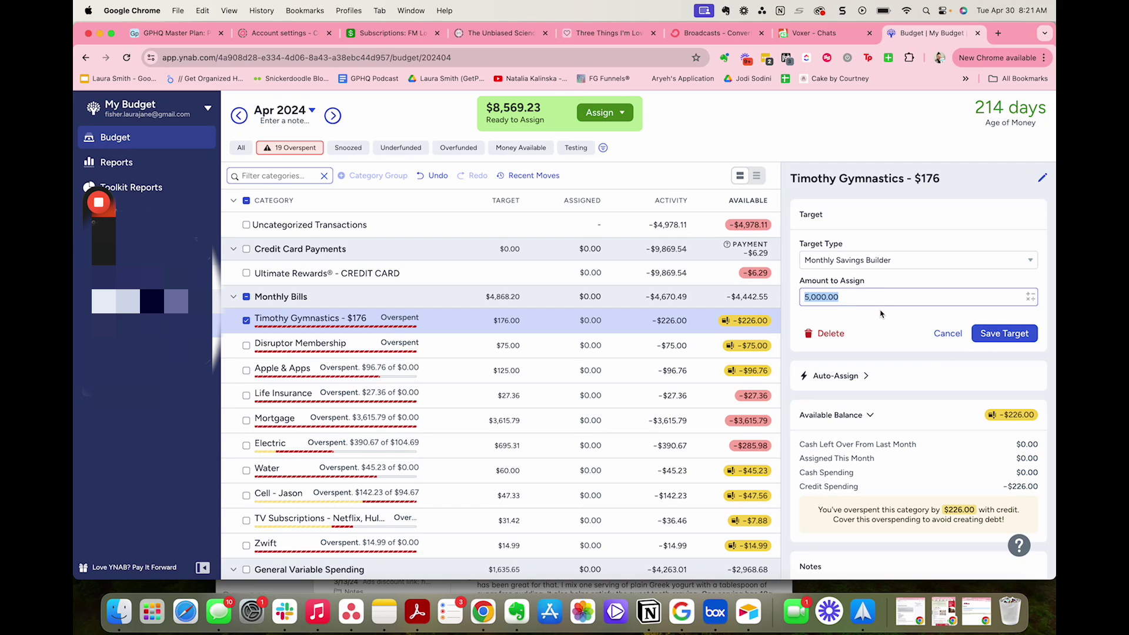
text(2)
text(200)
click(914, 233)
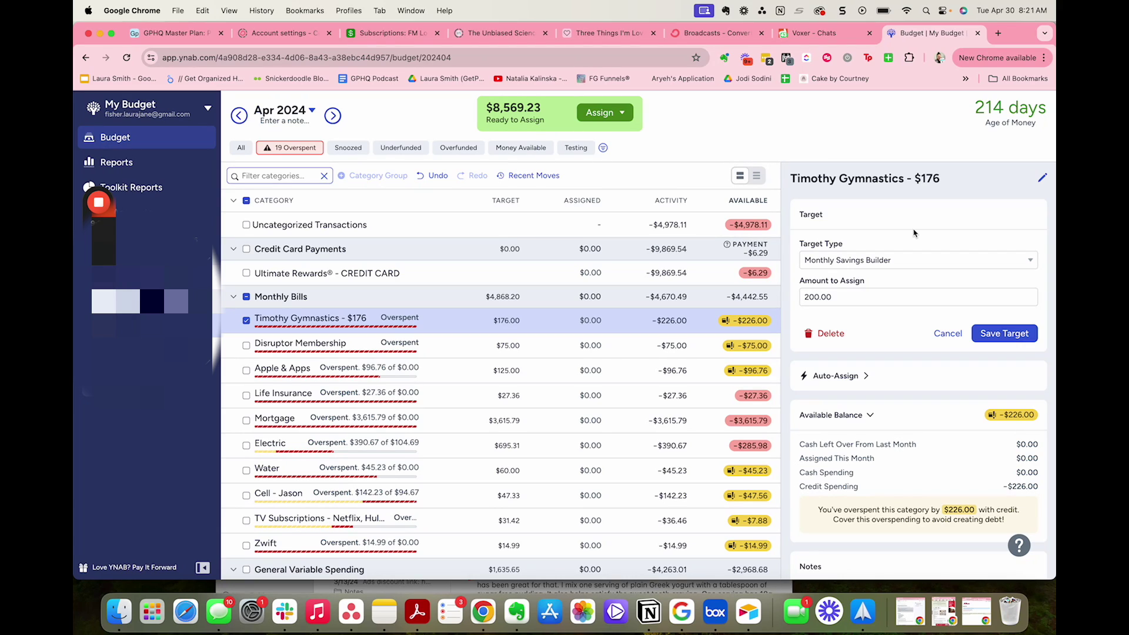
- Set the gymnastics category's target to Needed For Spending with an amount of 176 every month by the 1st and save it
scroll(928, 258, down, 1)
scroll(928, 257, up, 1)
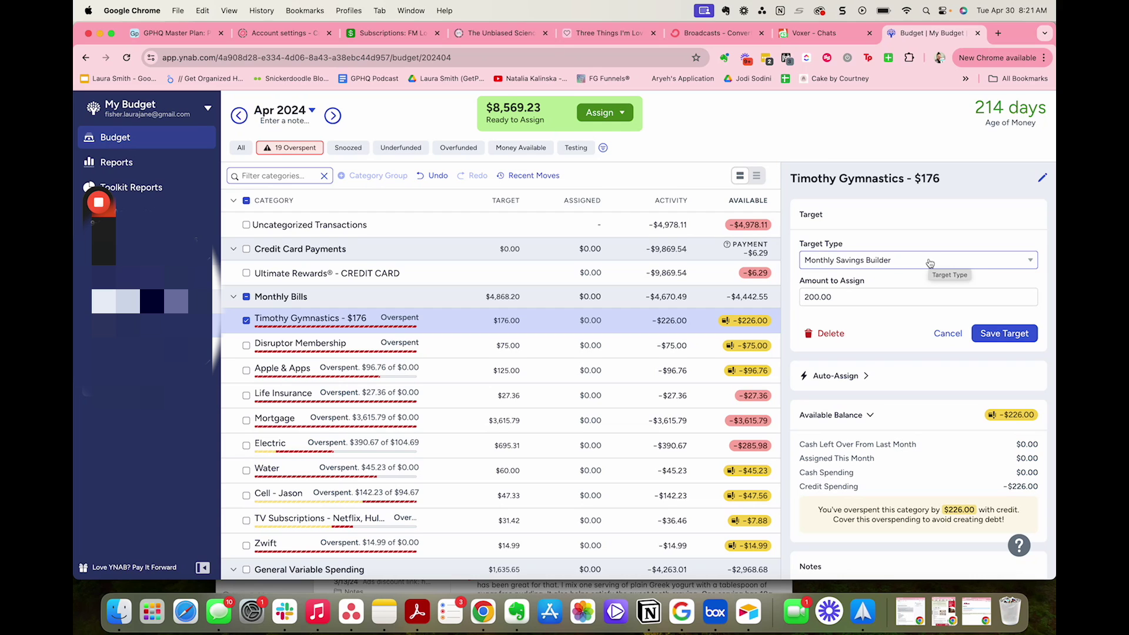
click(929, 263)
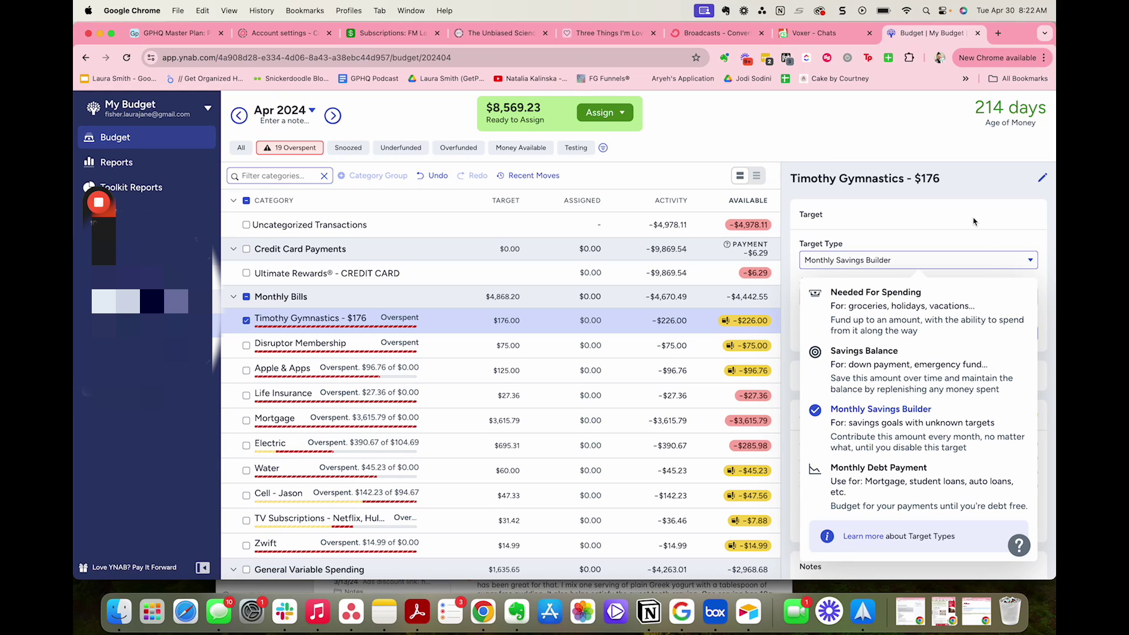
click(906, 246)
click(878, 261)
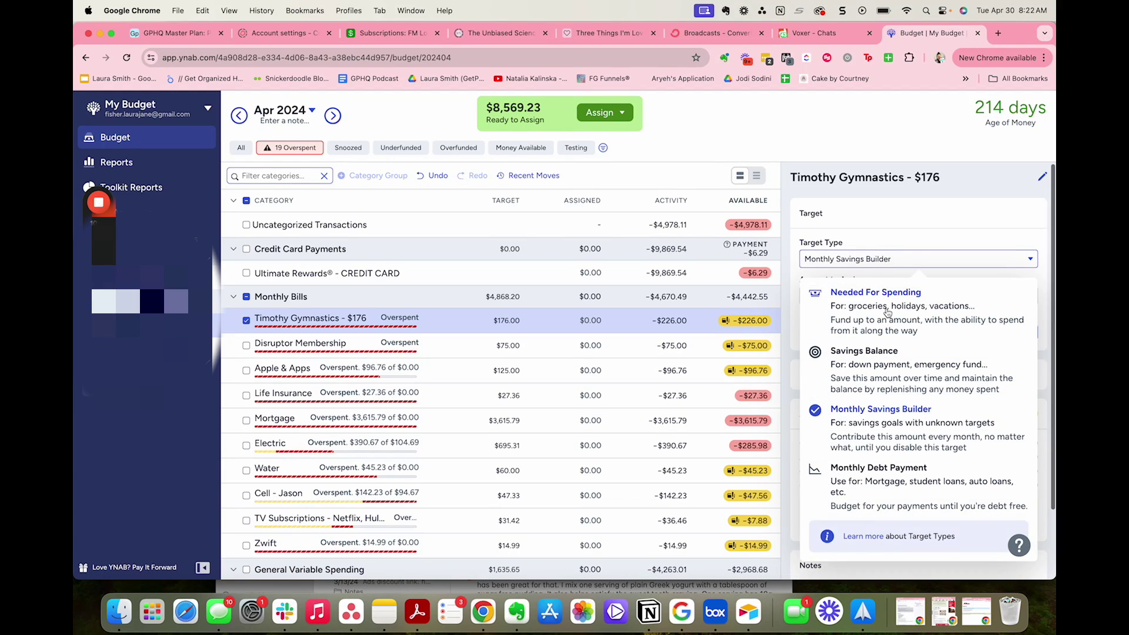
click(858, 298)
double_click(858, 299)
text(176)
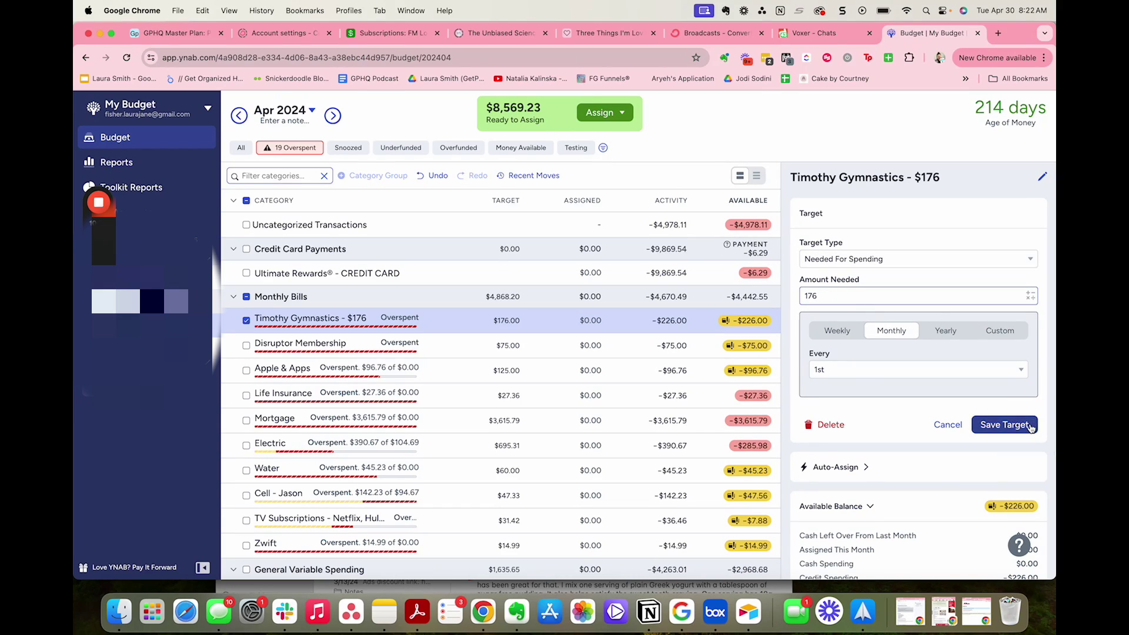
click(1010, 425)
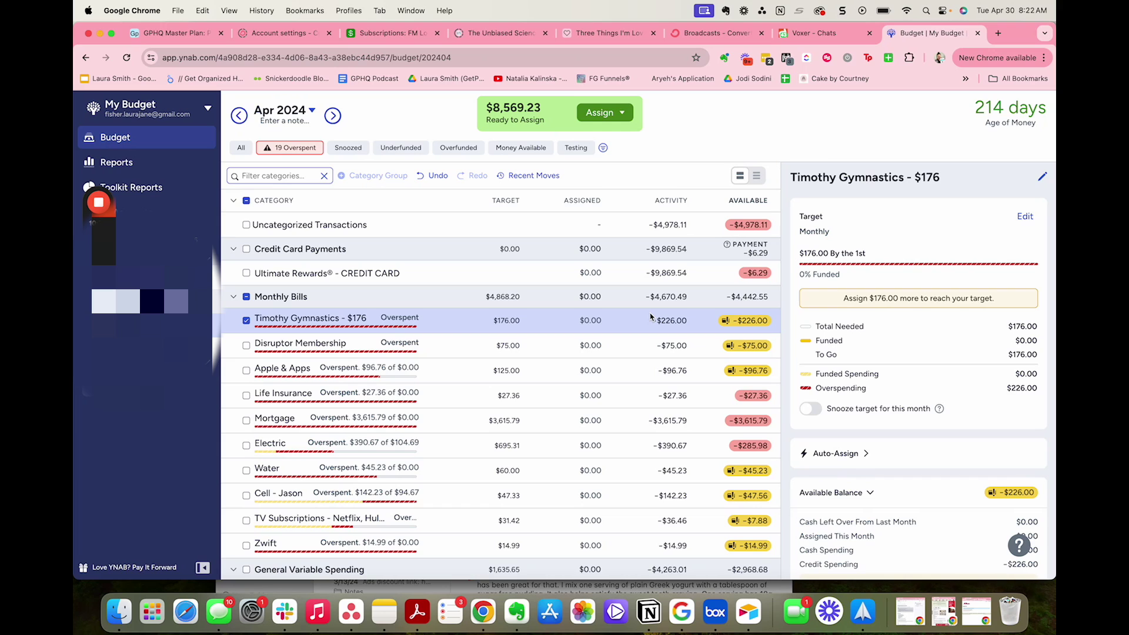
- Auto-assign the Ready to Assign money to the underfunded categories in the April 2024 budget
click(599, 112)
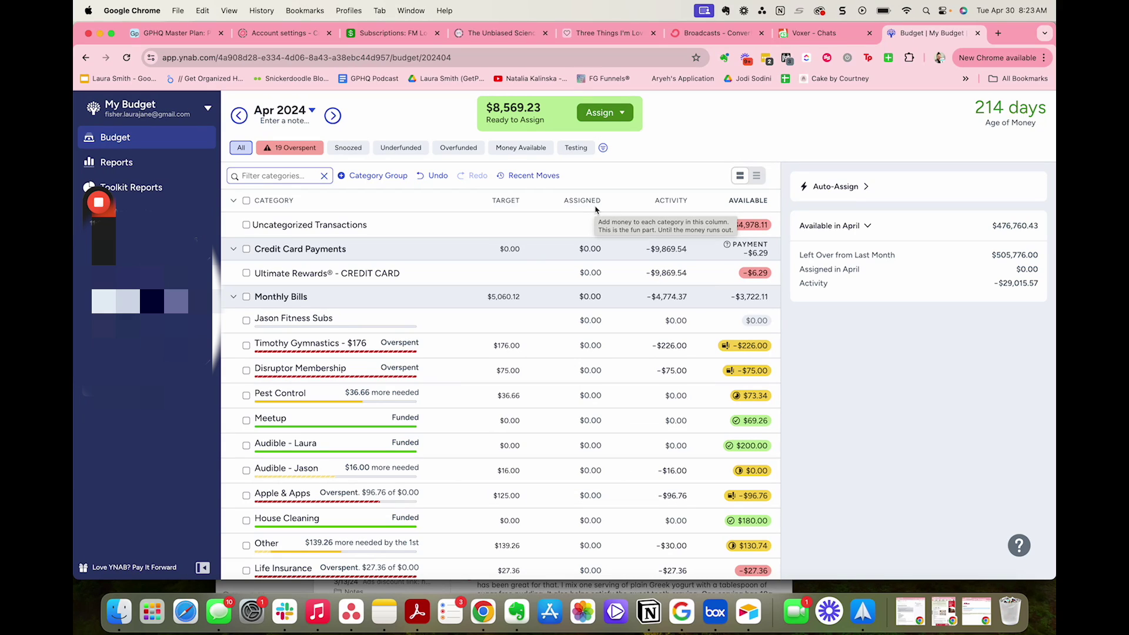
click(612, 118)
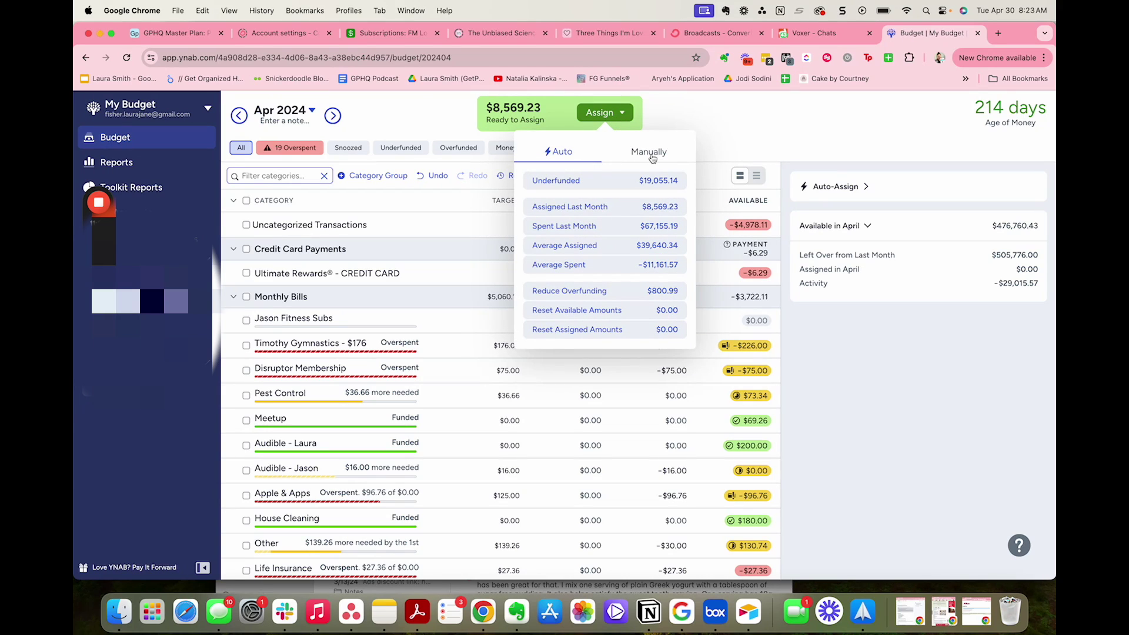
click(574, 187)
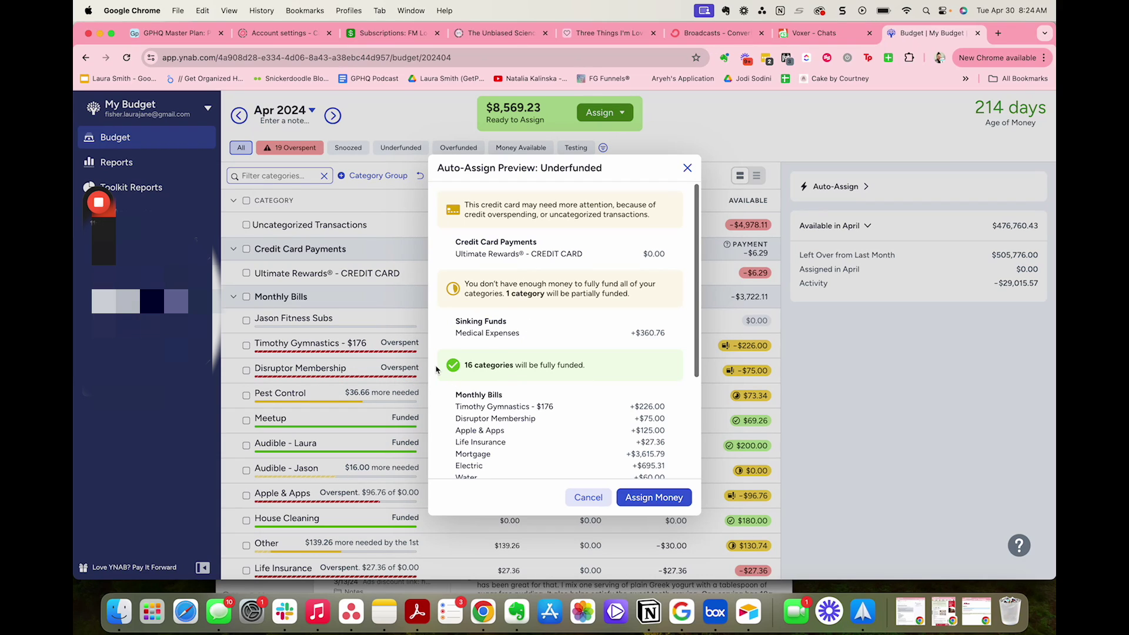
click(669, 499)
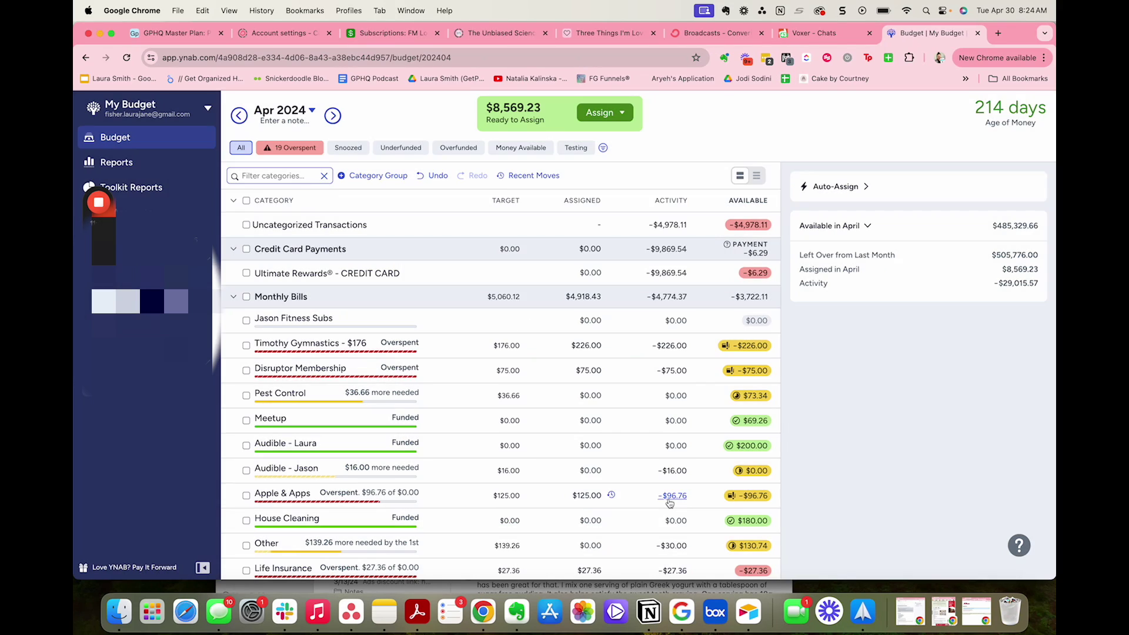
- Review the April funding and overspending status of the categories down through the Sinking Funds and Giving groups
scroll(674, 469, down, 5)
scroll(675, 469, down, 15)
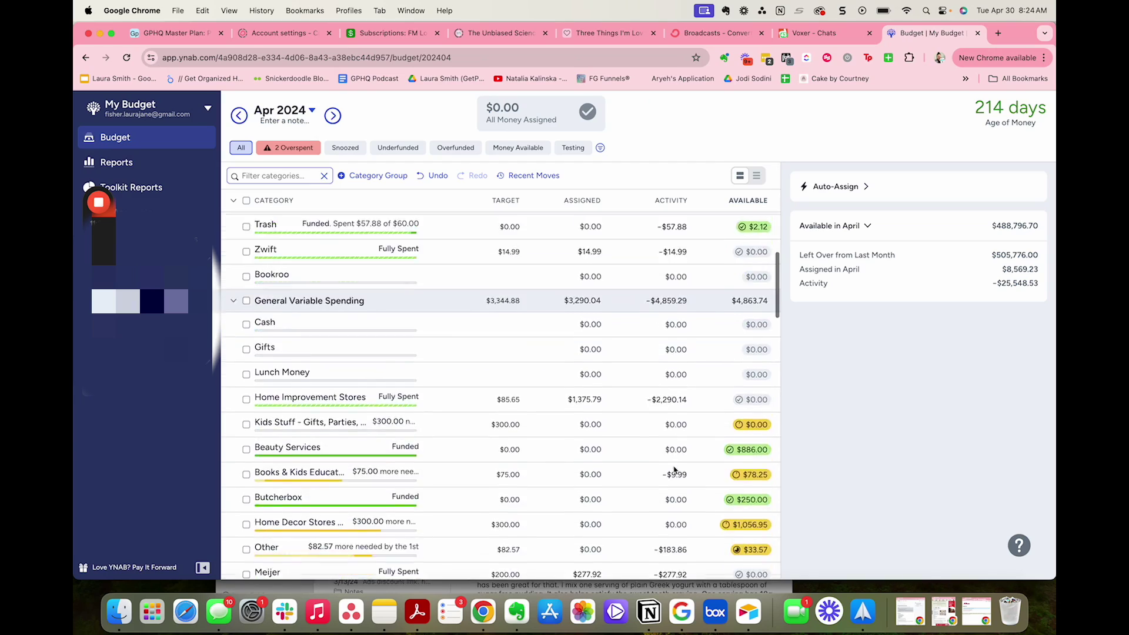
scroll(675, 469, up, 2)
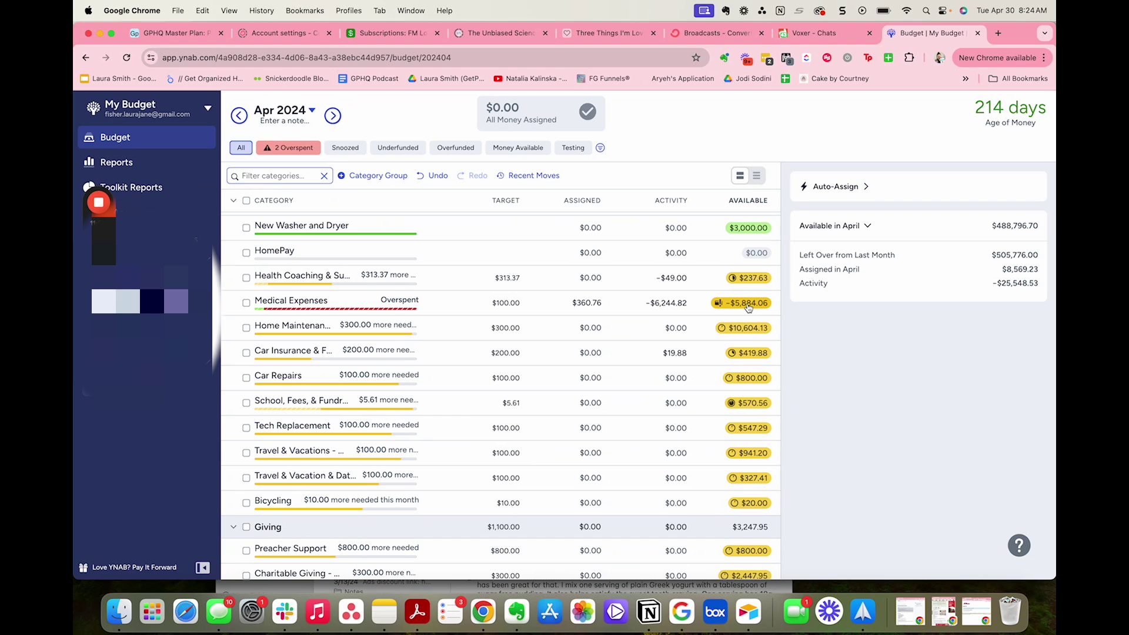
mouse_move(748, 307)
scroll(748, 307, down, 1)
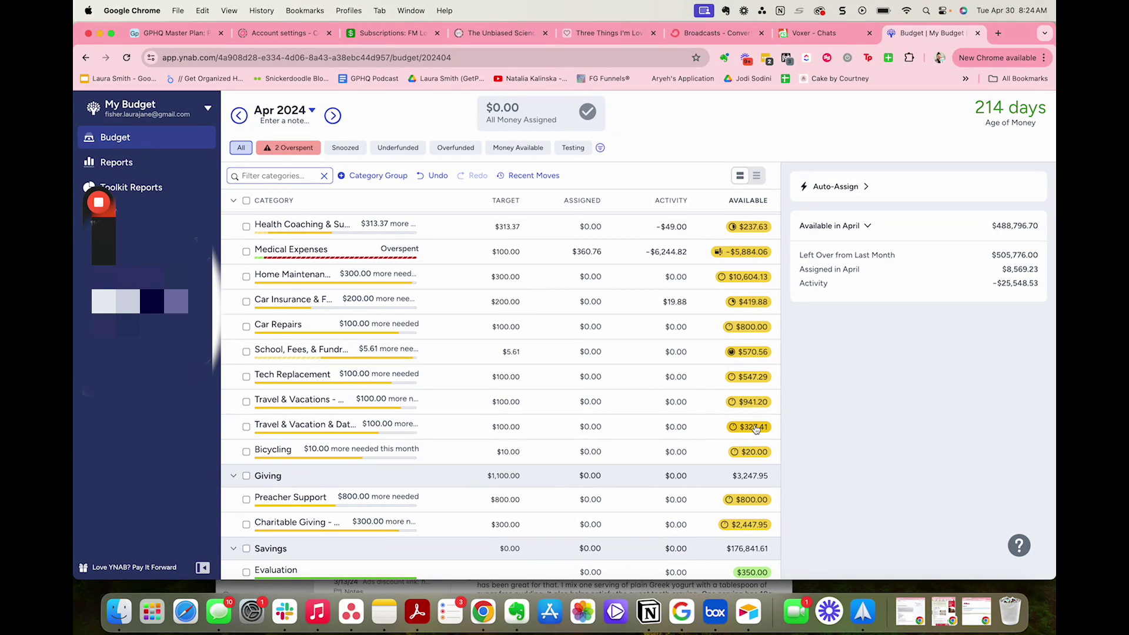
mouse_move(756, 428)
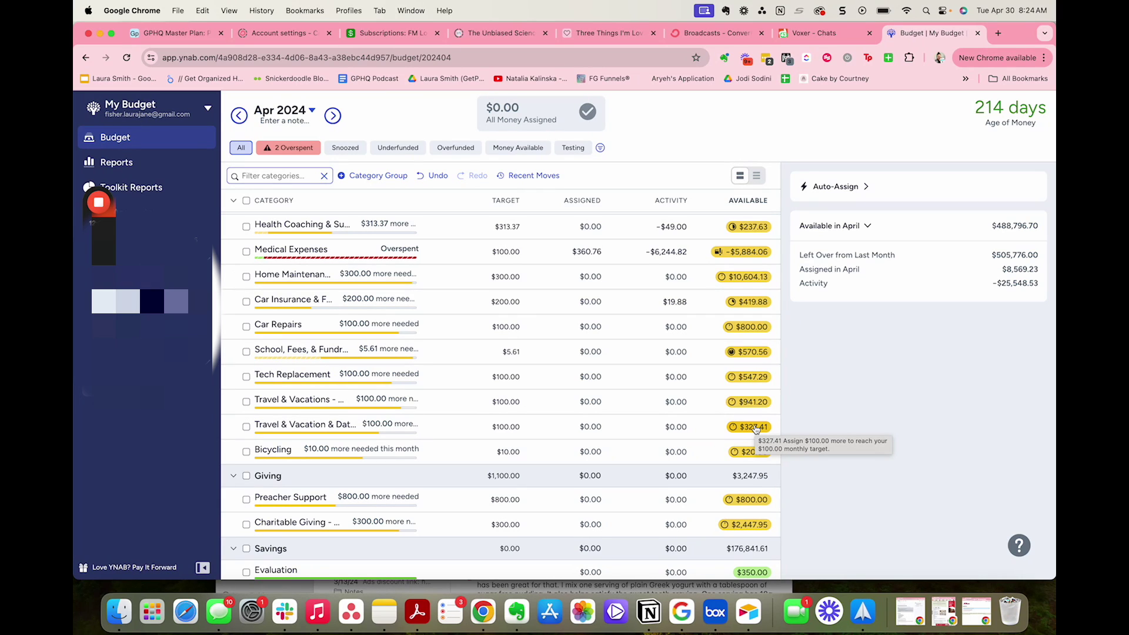
- Try to cover the Medical Expenses overspending with money from the Car Repairs category, leaving the choice unapplied
scroll(781, 407, down, 1)
scroll(781, 407, down, 1)
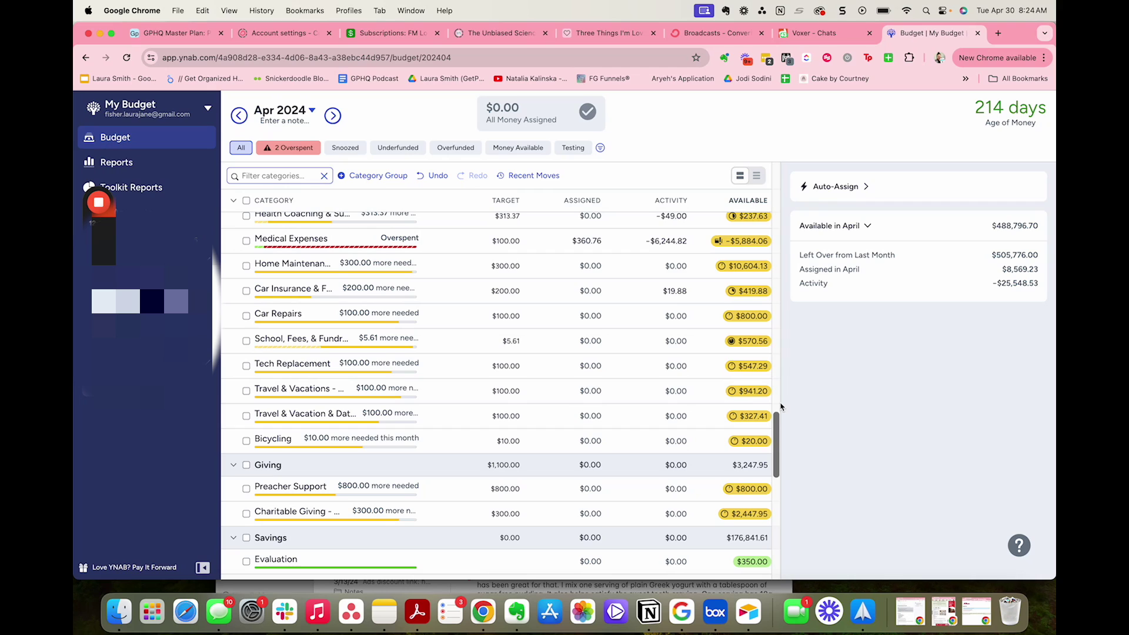
scroll(751, 296, down, 1)
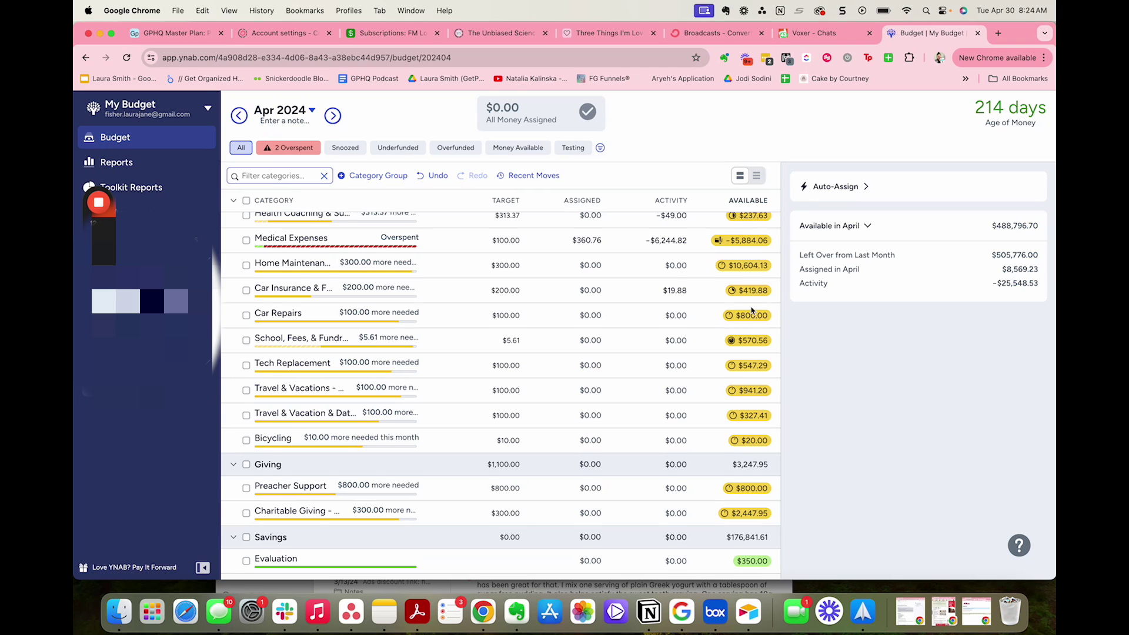
scroll(751, 321, up, 1)
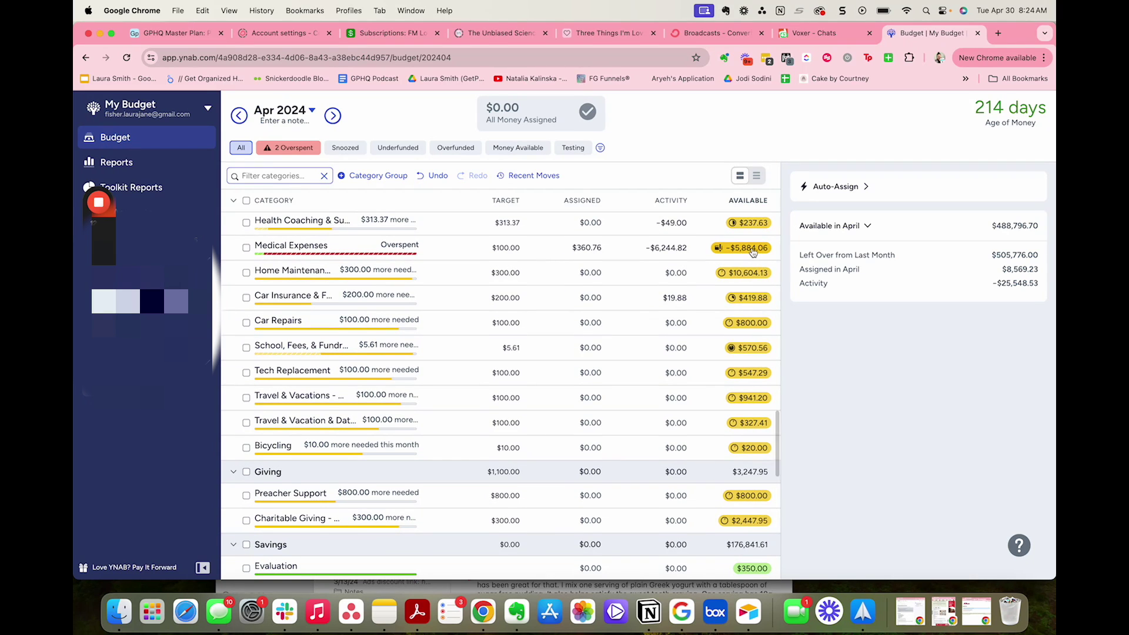
click(753, 253)
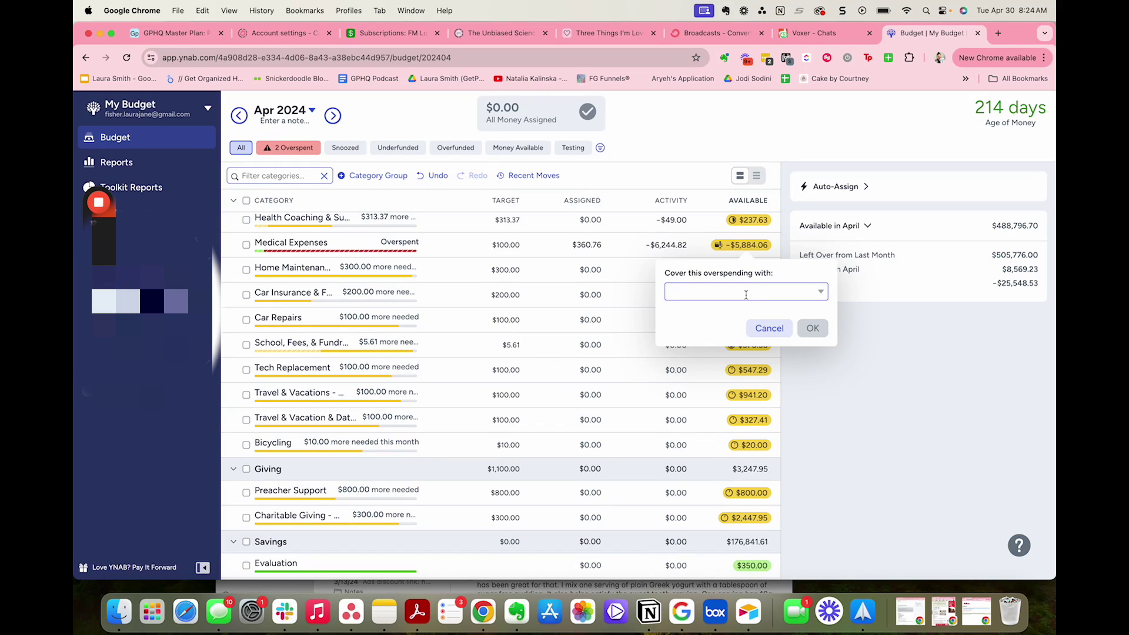
text(car repai)
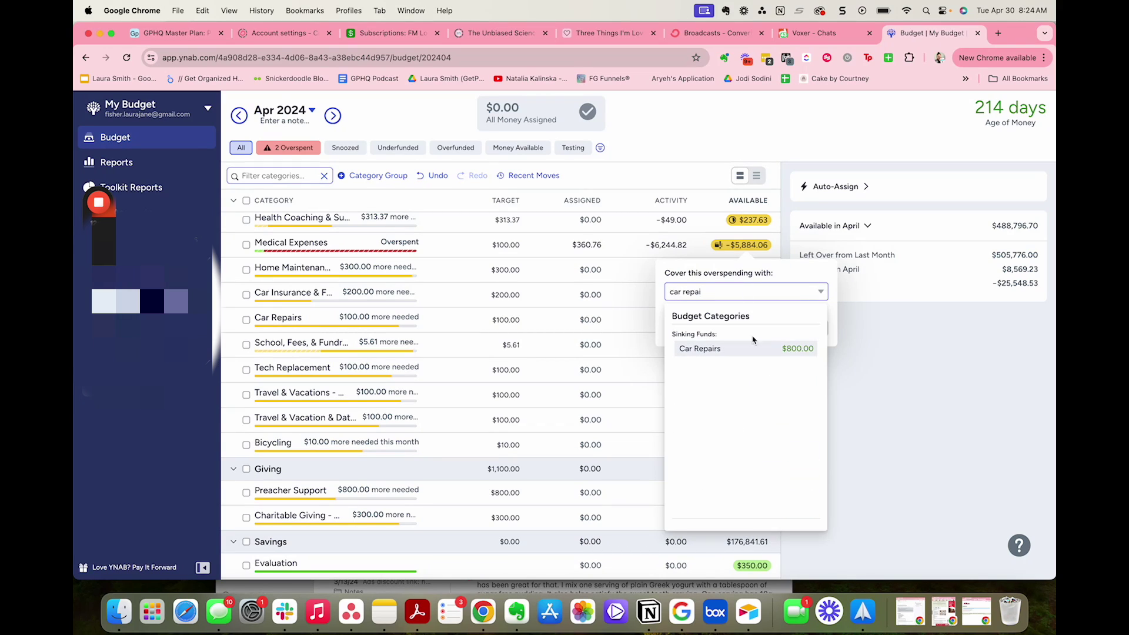
key(Escape)
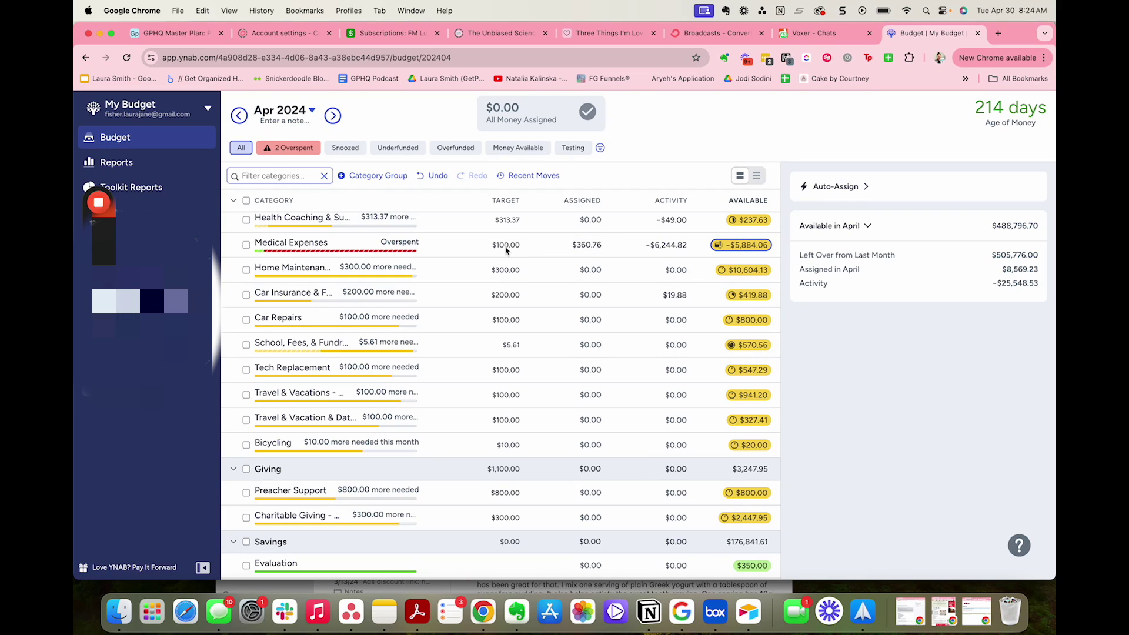